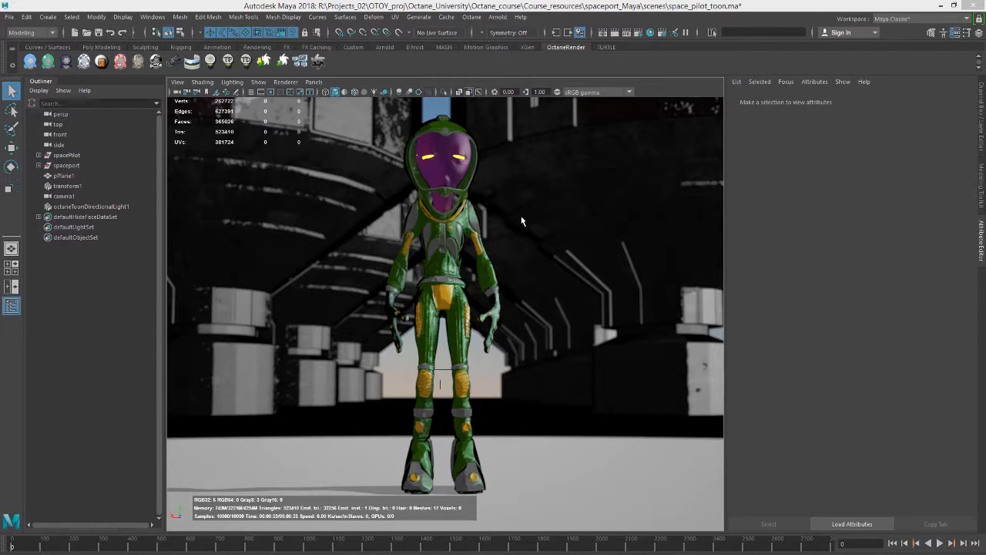
# - Hide the octaneToonDirectionalLight1 light in the scene
pyautogui.moveTo(506, 225)
pyautogui.keyDown('alt'); pyautogui.mouseDown()
pyautogui.moveTo(495, 210)
pyautogui.moveTo(440, 220)
pyautogui.moveTo(510, 214)
pyautogui.mouseUp(); pyautogui.keyUp('alt')
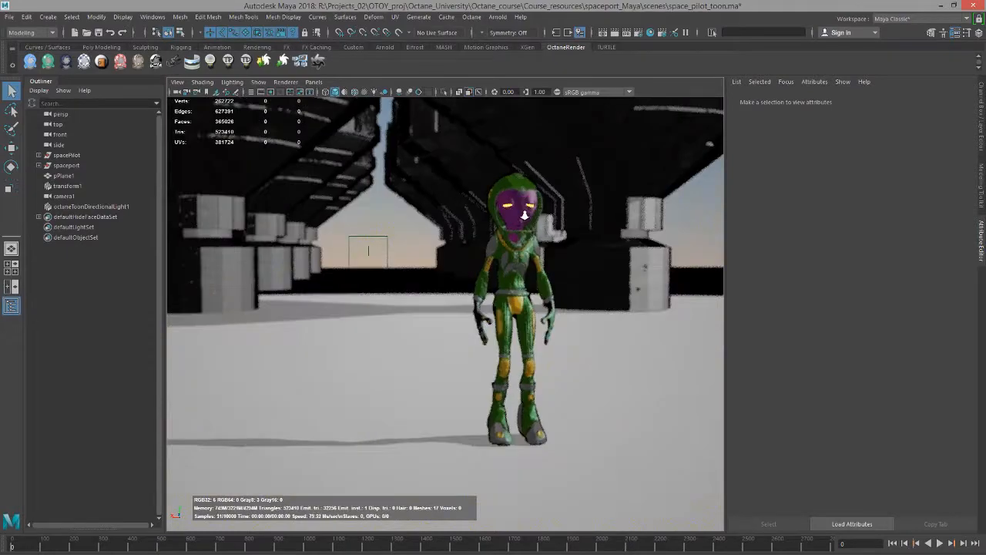
pyautogui.keyDown('alt'); pyautogui.moveTo(522, 211); pyautogui.dragTo(592, 238, button='right'); pyautogui.keyUp('alt')
pyautogui.keyDown('alt'); pyautogui.moveTo(539, 247); pyautogui.dragTo(456, 247, button='middle'); pyautogui.keyUp('alt')
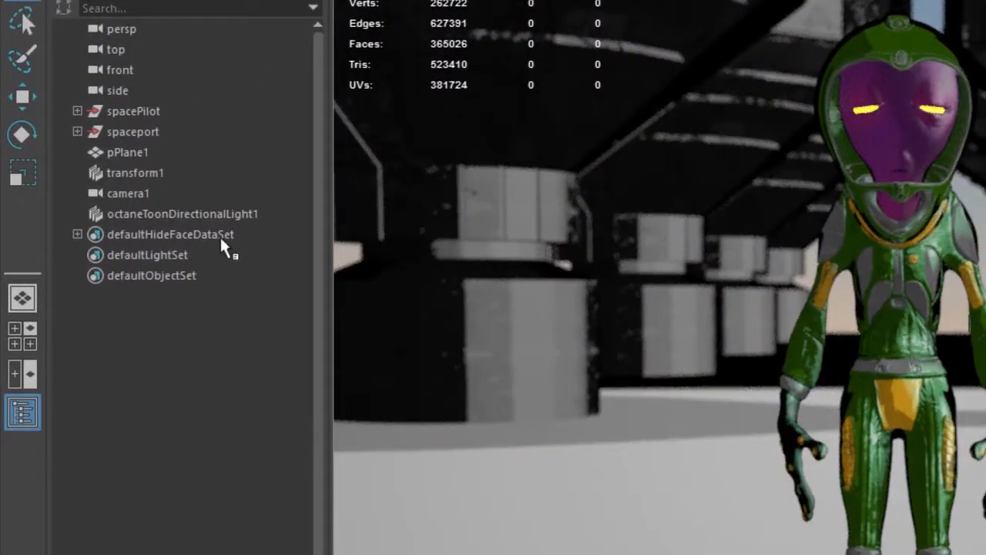
pyautogui.click(216, 209)
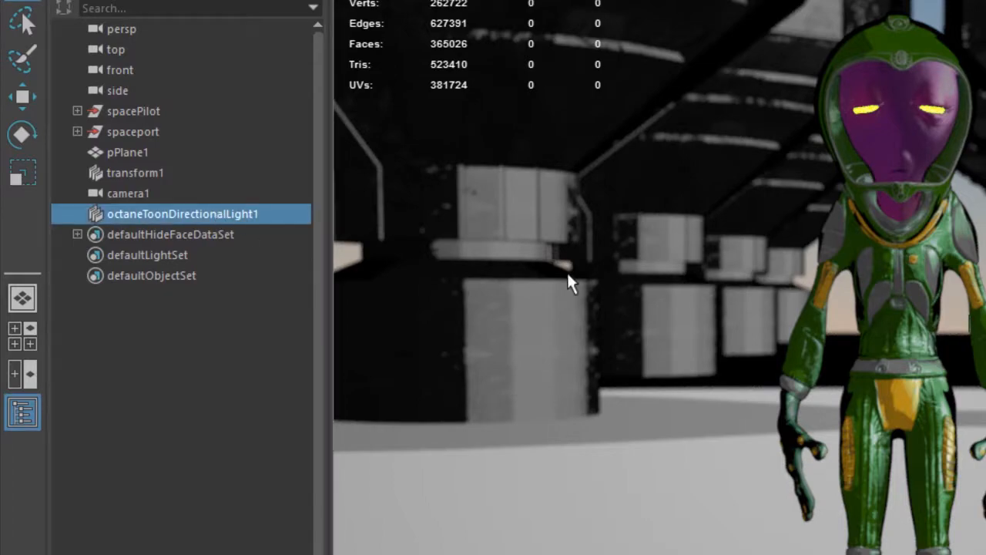
pyautogui.keyDown('alt'); pyautogui.moveTo(567, 271); pyautogui.dragTo(577, 268); pyautogui.keyUp('alt')
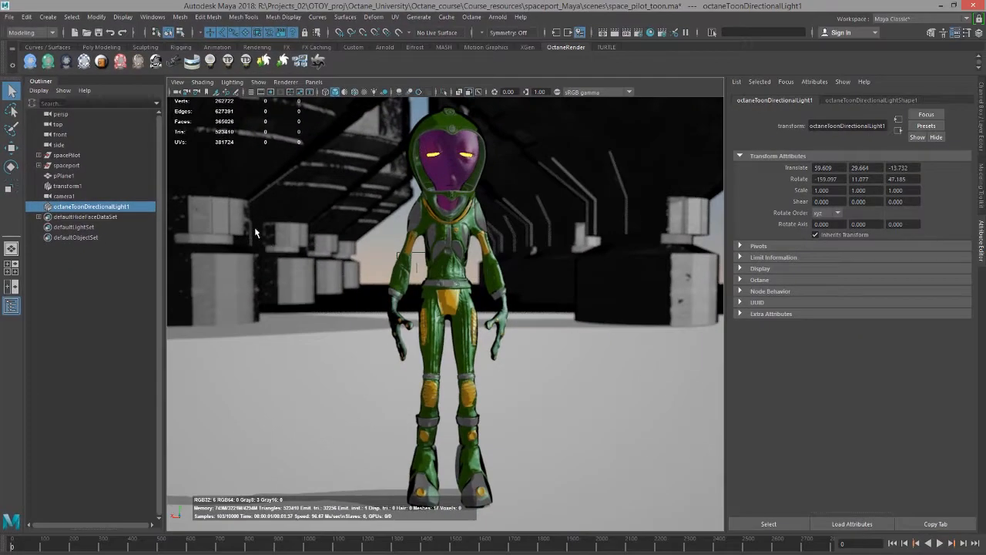
pyautogui.hotkey('ctrl', 'h')
pyautogui.moveTo(345, 231)
pyautogui.keyDown('alt'); pyautogui.mouseDown()
pyautogui.moveTo(398, 227)
pyautogui.moveTo(302, 232)
pyautogui.moveTo(341, 232)
pyautogui.mouseUp(); pyautogui.keyUp('alt')
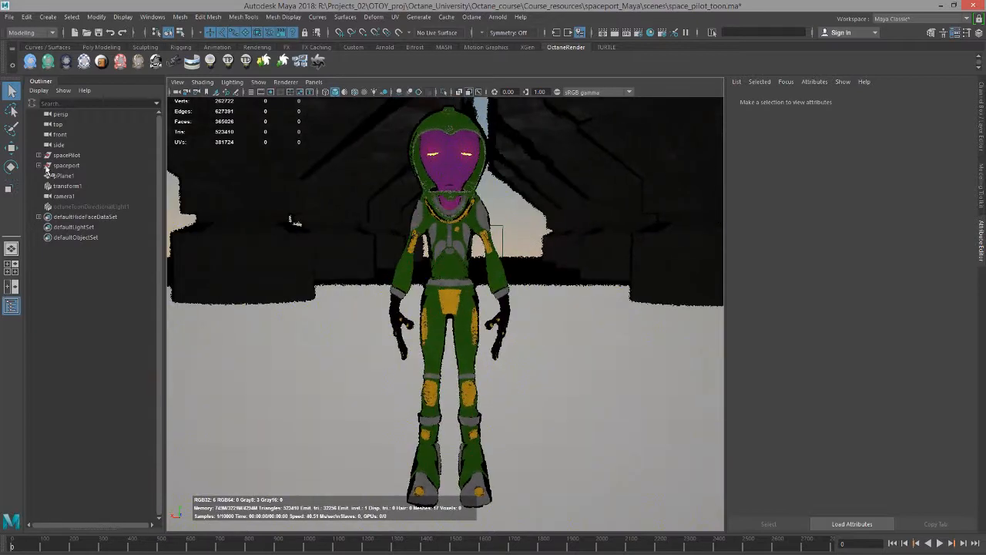
# - Add an Octane toon point light and move it from the ground up to the pilot's head height
pyautogui.click(104, 207)
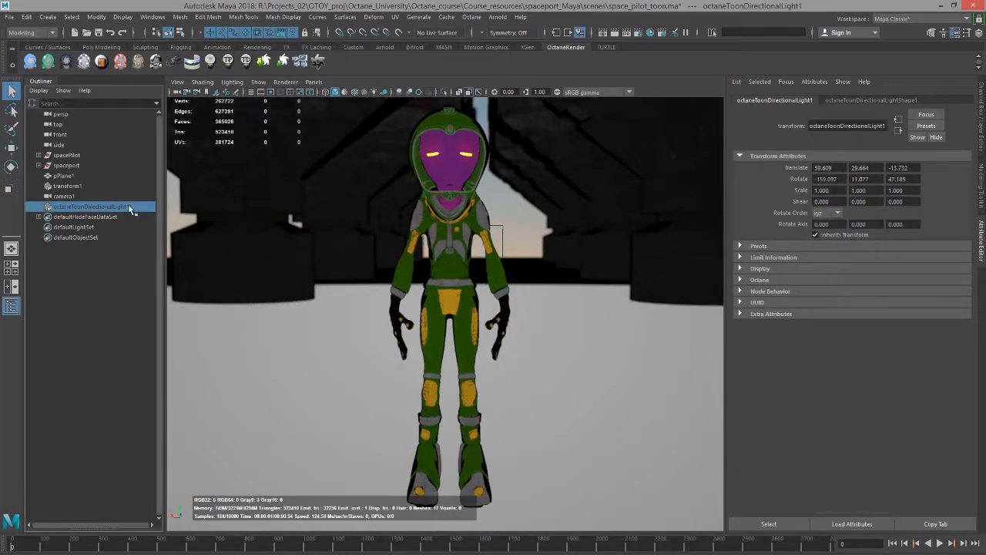
pyautogui.keyDown('alt'); pyautogui.moveTo(449, 233); pyautogui.dragTo(441, 231, button='right'); pyautogui.keyUp('alt')
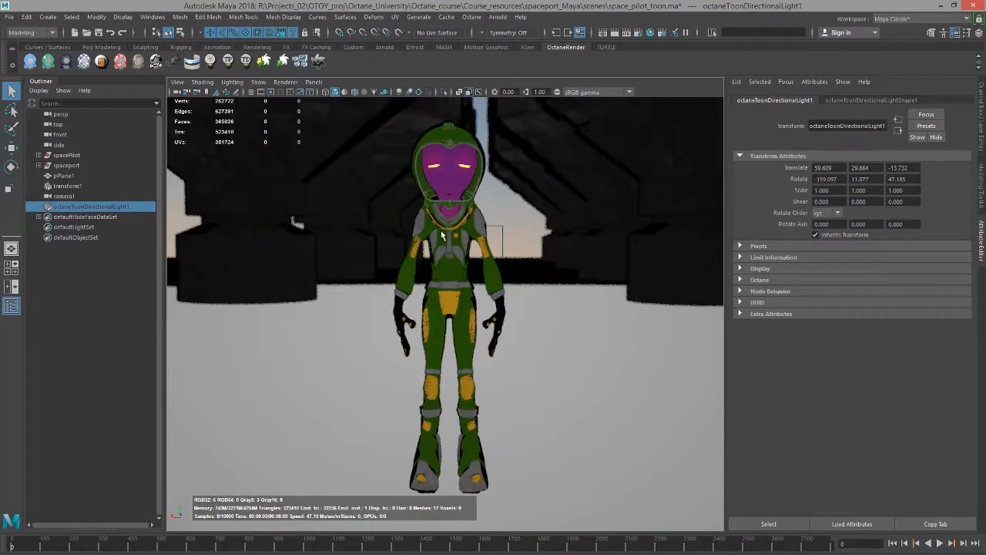
pyautogui.keyDown('alt'); pyautogui.moveTo(441, 231); pyautogui.dragTo(443, 225); pyautogui.keyUp('alt')
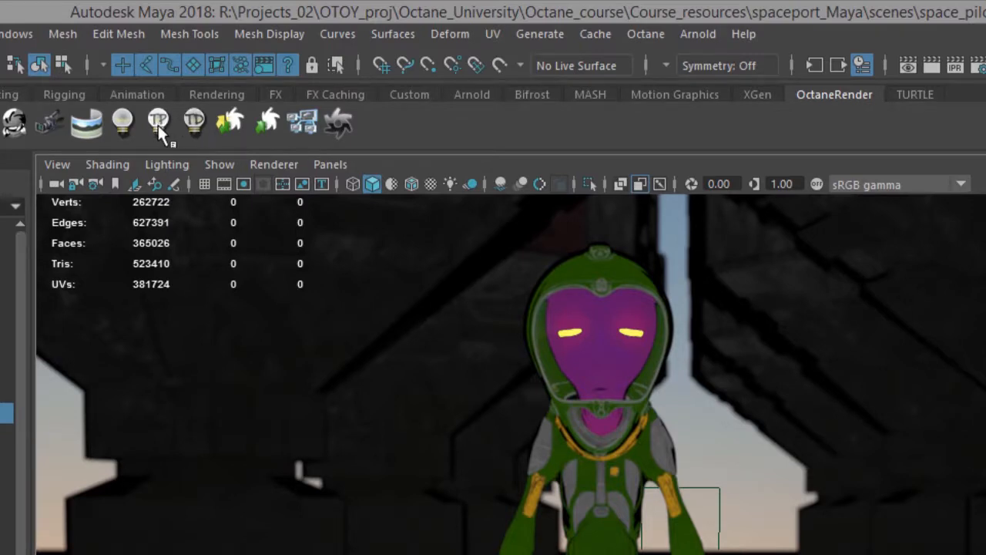
pyautogui.click(161, 133)
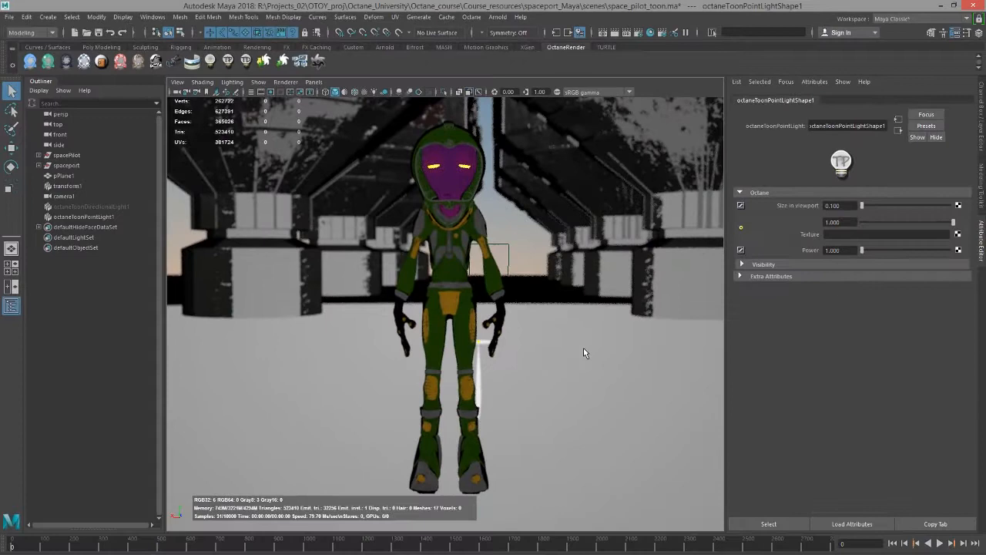
pyautogui.keyDown('alt'); pyautogui.moveTo(584, 347); pyautogui.dragTo(544, 352); pyautogui.keyUp('alt')
pyautogui.press('w')
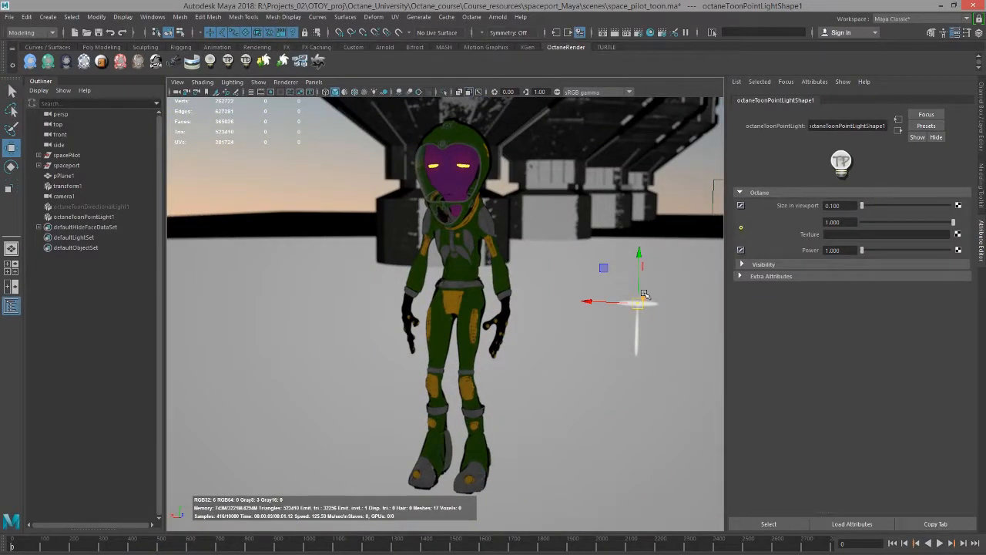
pyautogui.moveTo(644, 295); pyautogui.dragTo(591, 330)
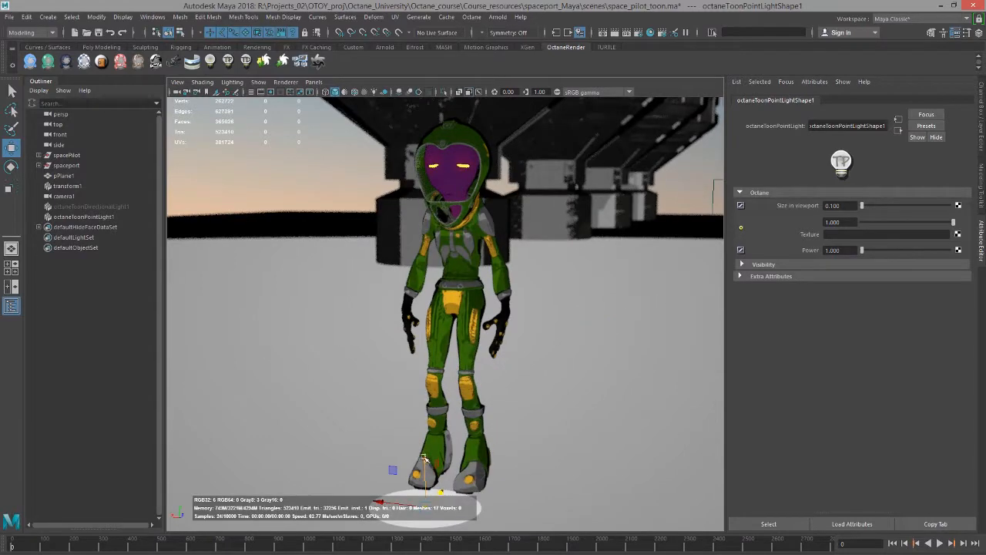
pyautogui.moveTo(432, 245); pyautogui.dragTo(601, 187)
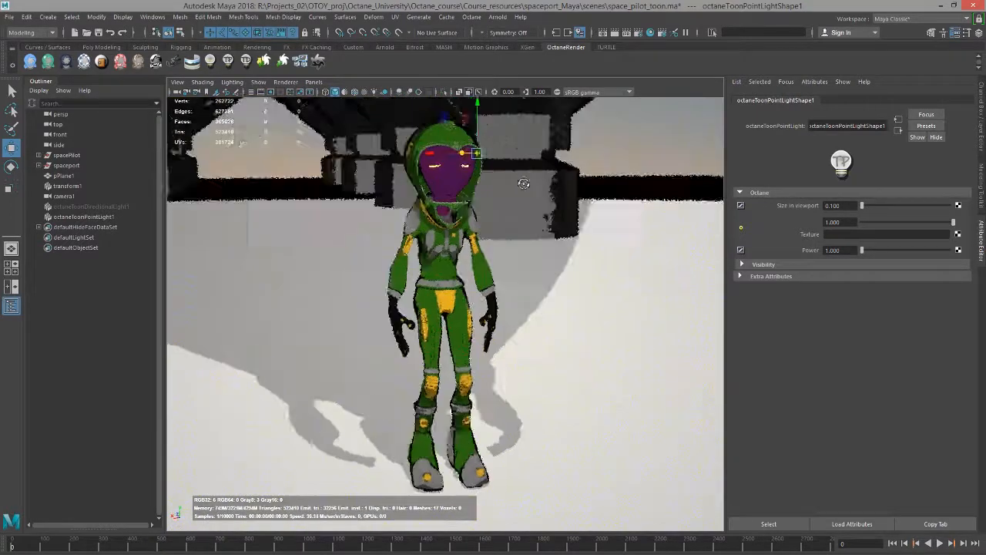
# - Reposition the toon point light lower and in front of the pilot, checking the shading on the helmet and suit
pyautogui.keyDown('alt'); pyautogui.moveTo(462, 192); pyautogui.dragTo(551, 194); pyautogui.keyUp('alt')
pyautogui.keyDown('alt'); pyautogui.moveTo(452, 165); pyautogui.dragTo(488, 185); pyautogui.keyUp('alt')
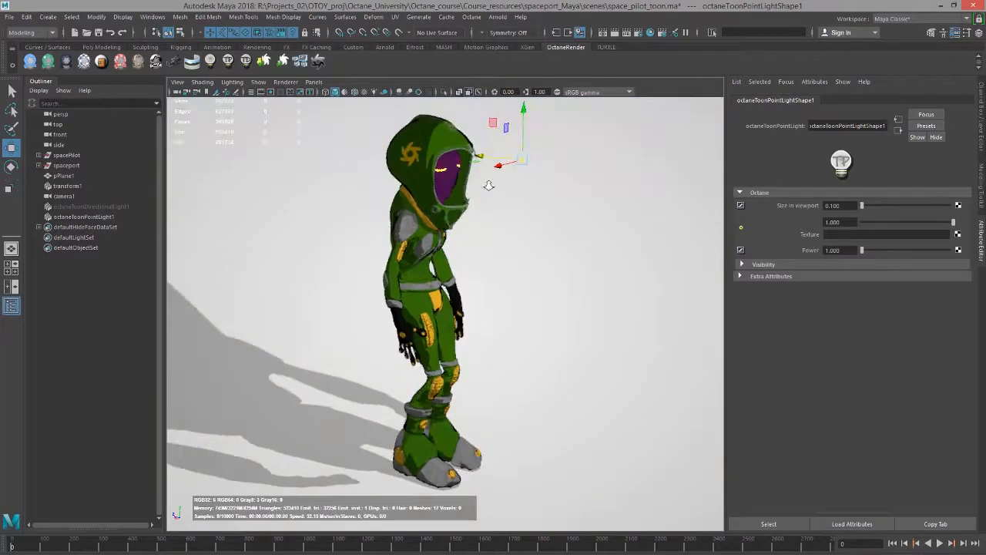
pyautogui.scroll(3, 487, 181)
pyautogui.keyDown('alt'); pyautogui.moveTo(480, 194); pyautogui.dragTo(468, 277, button='middle'); pyautogui.keyUp('alt')
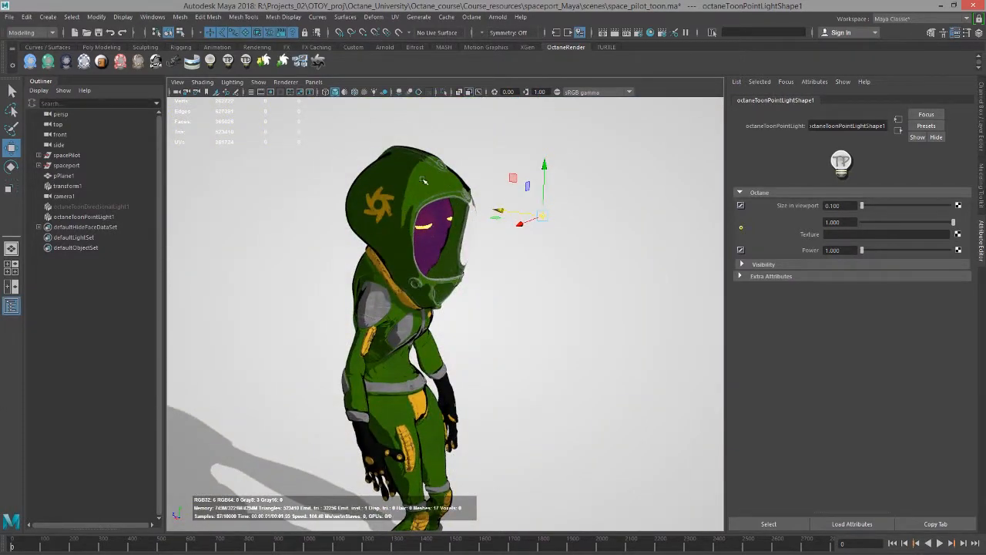
pyautogui.keyDown('alt'); pyautogui.moveTo(520, 201); pyautogui.dragTo(535, 238); pyautogui.keyUp('alt')
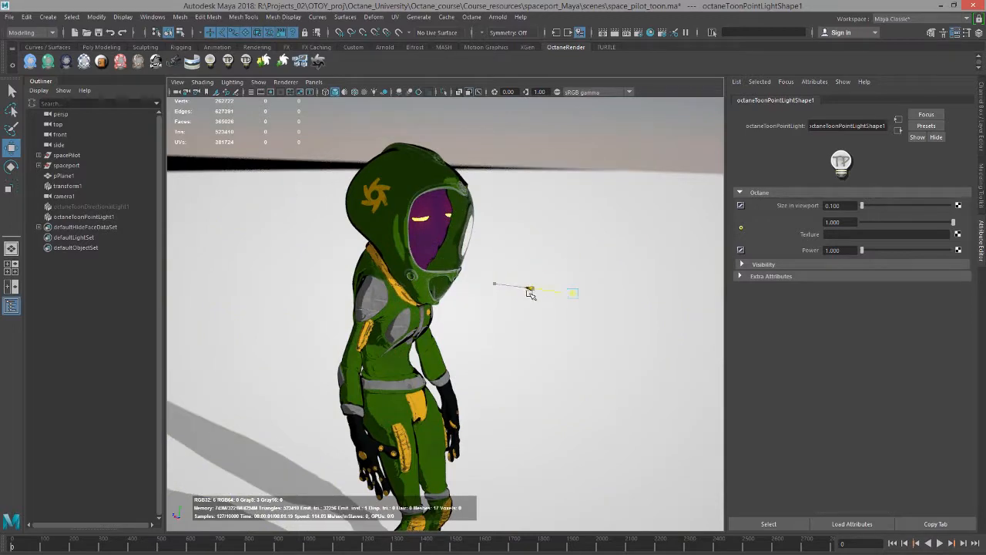
pyautogui.keyDown('alt'); pyautogui.moveTo(498, 301); pyautogui.dragTo(461, 316); pyautogui.keyUp('alt')
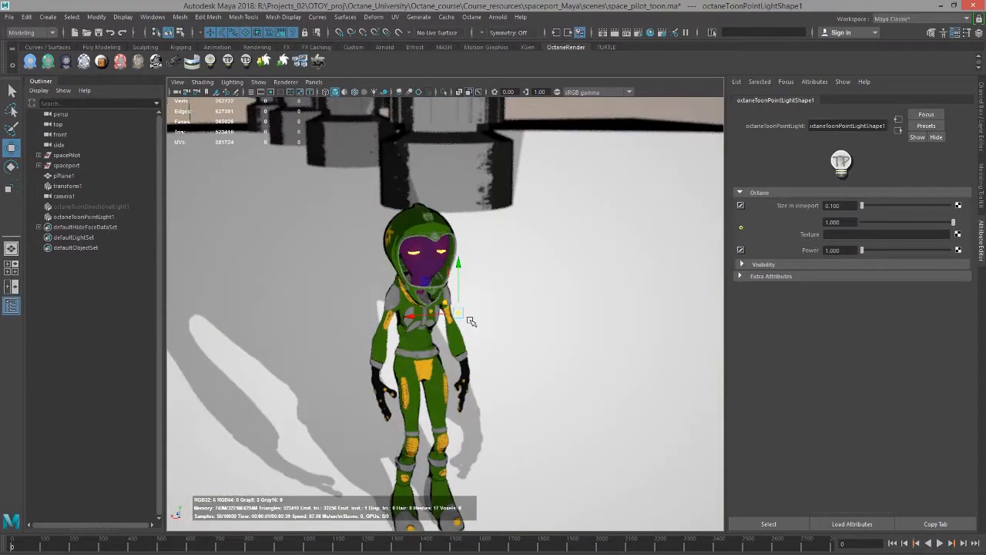
# - Hide the octaneToonPointLight1 light and show the octaneToonDirectionalLight1 light again
pyautogui.hotkey('ctrl', 'h')
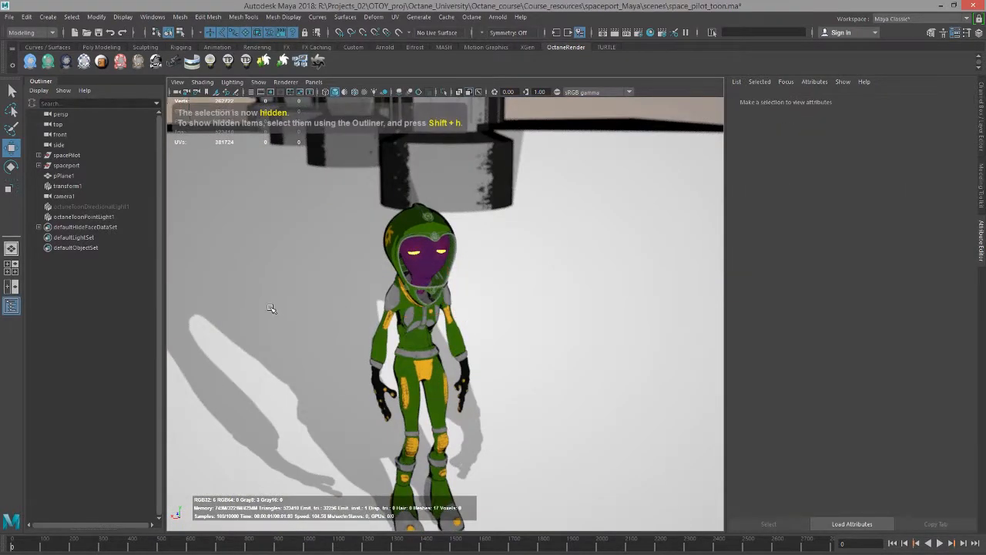
pyautogui.click(85, 216)
pyautogui.hotkey('ctrl', 'h')
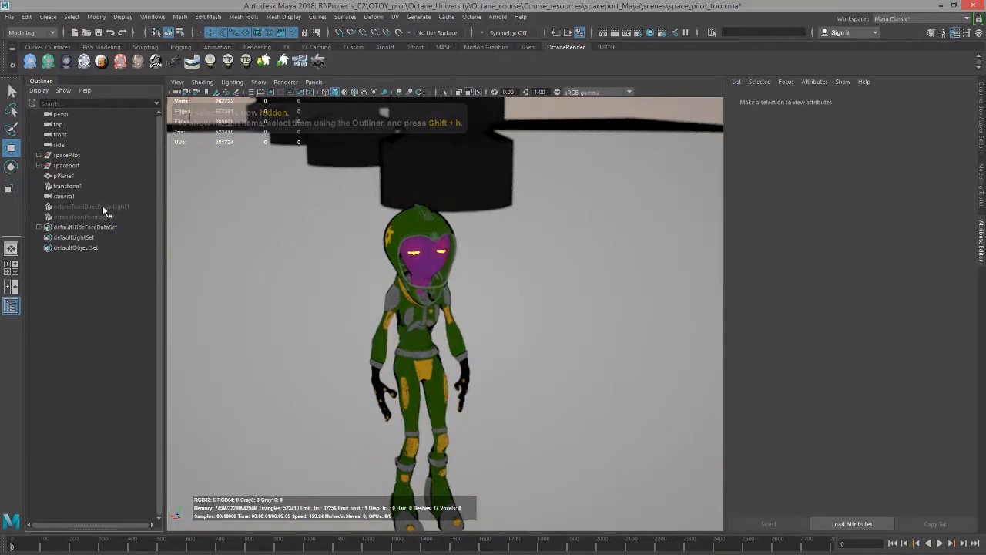
pyautogui.click(103, 206)
pyautogui.hotkey('shift', 'h')
pyautogui.keyDown('alt'); pyautogui.moveTo(500, 331); pyautogui.dragTo(383, 297); pyautogui.keyUp('alt')
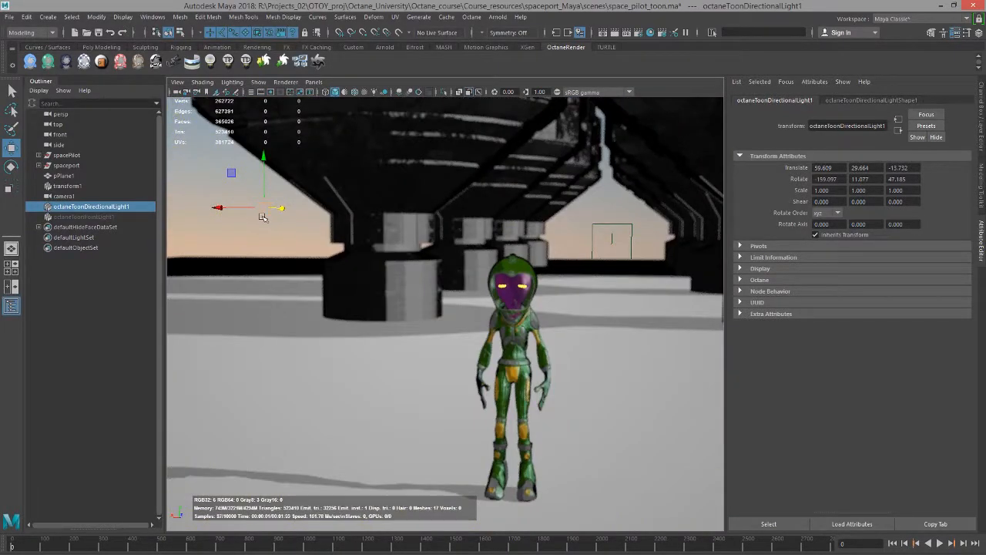
# - Open the toon directional light's shape attributes and set its size in the viewport to 29.762
pyautogui.click(855, 101)
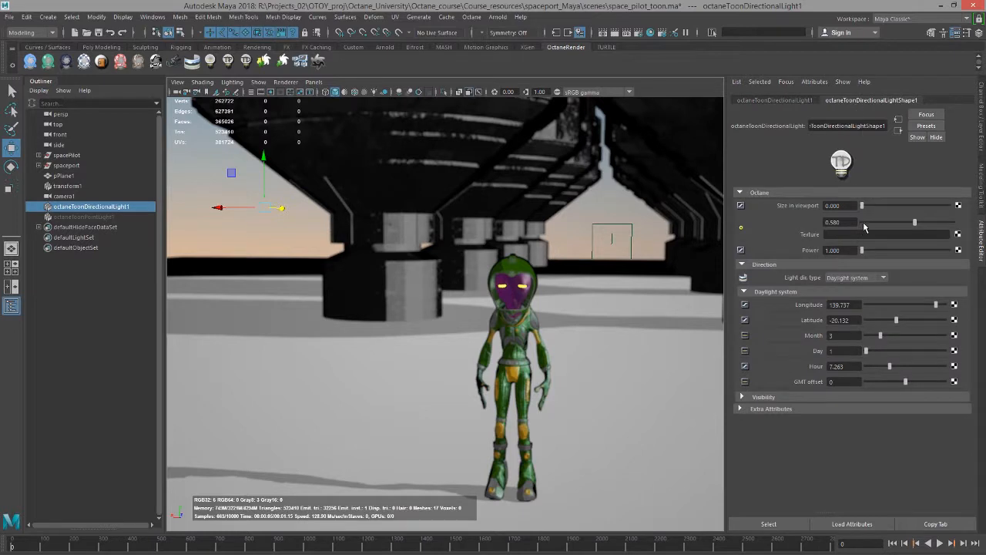
pyautogui.moveTo(864, 209); pyautogui.dragTo(865, 211)
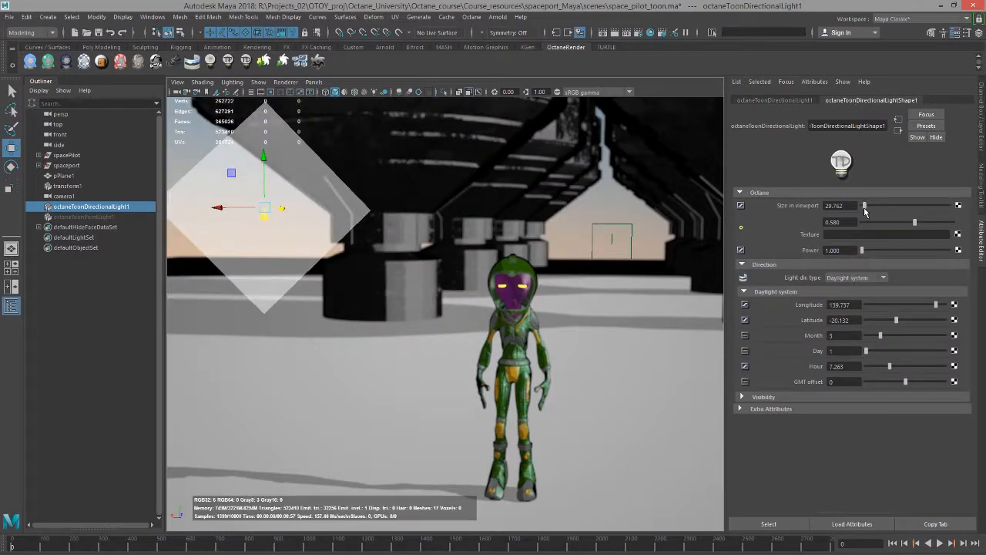
pyautogui.keyDown('alt'); pyautogui.moveTo(488, 272); pyautogui.dragTo(546, 260); pyautogui.keyUp('alt')
pyautogui.scroll(-3, 493, 248)
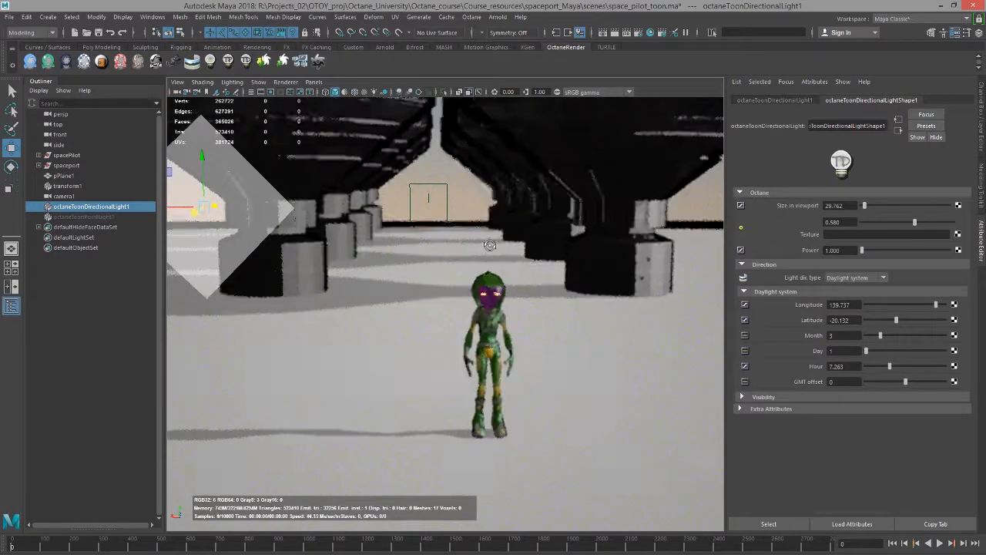
pyautogui.keyDown('alt'); pyautogui.moveTo(491, 247); pyautogui.dragTo(523, 252); pyautogui.keyUp('alt')
pyautogui.keyDown('alt'); pyautogui.moveTo(524, 252); pyautogui.dragTo(680, 291, button='middle'); pyautogui.keyUp('alt')
pyautogui.scroll(-4, 680, 291)
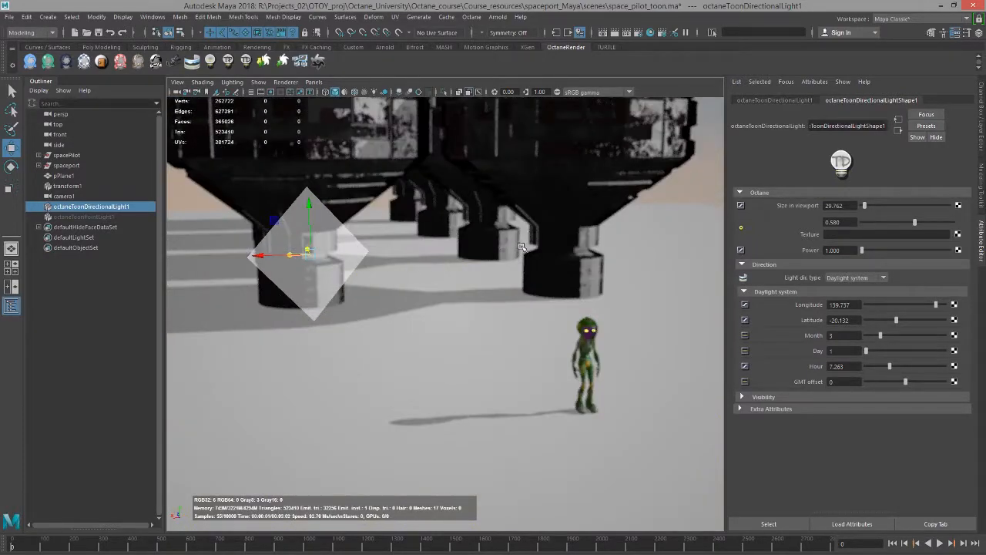
pyautogui.keyDown('alt'); pyautogui.moveTo(521, 246); pyautogui.dragTo(465, 242); pyautogui.keyUp('alt')
pyautogui.keyDown('alt'); pyautogui.moveTo(465, 242); pyautogui.dragTo(362, 202, button='middle'); pyautogui.keyUp('alt')
pyautogui.keyDown('alt'); pyautogui.moveTo(568, 271); pyautogui.dragTo(645, 308, button='right'); pyautogui.keyUp('alt')
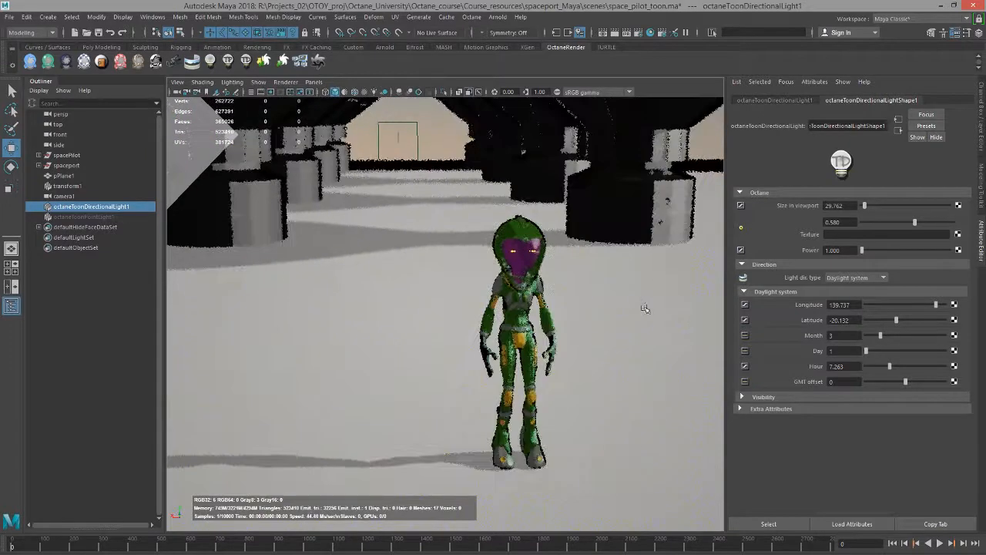
pyautogui.keyDown('alt'); pyautogui.moveTo(645, 308); pyautogui.dragTo(603, 284); pyautogui.keyUp('alt')
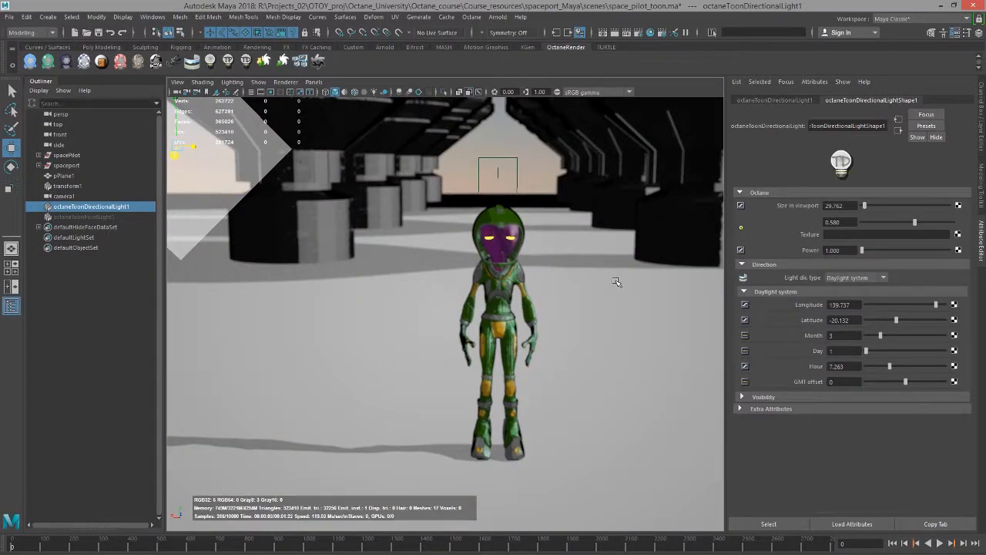
# - Move the directional light's icon across the scene to the other side of the pilot
pyautogui.moveTo(188, 152); pyautogui.dragTo(512, 366)
pyautogui.scroll(-5, 431, 316)
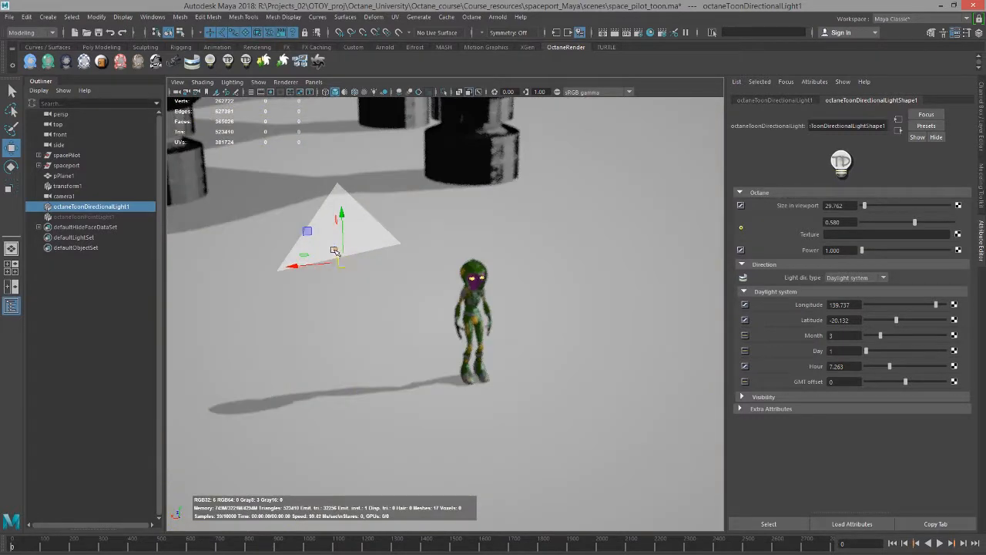
pyautogui.moveTo(345, 266); pyautogui.dragTo(553, 293)
pyautogui.keyDown('alt'); pyautogui.moveTo(502, 310); pyautogui.dragTo(614, 360, button='right'); pyautogui.keyUp('alt')
pyautogui.keyDown('alt'); pyautogui.moveTo(615, 359); pyautogui.dragTo(583, 339); pyautogui.keyUp('alt')
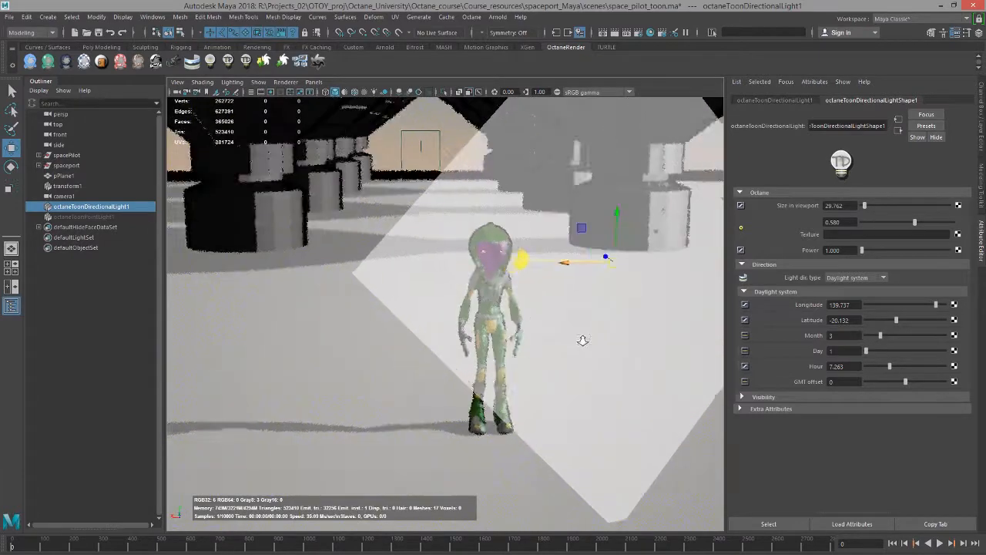
pyautogui.keyDown('alt'); pyautogui.moveTo(584, 339); pyautogui.dragTo(632, 350, button='right'); pyautogui.keyUp('alt')
pyautogui.keyDown('alt'); pyautogui.moveTo(632, 351); pyautogui.dragTo(546, 329, button='middle'); pyautogui.keyUp('alt')
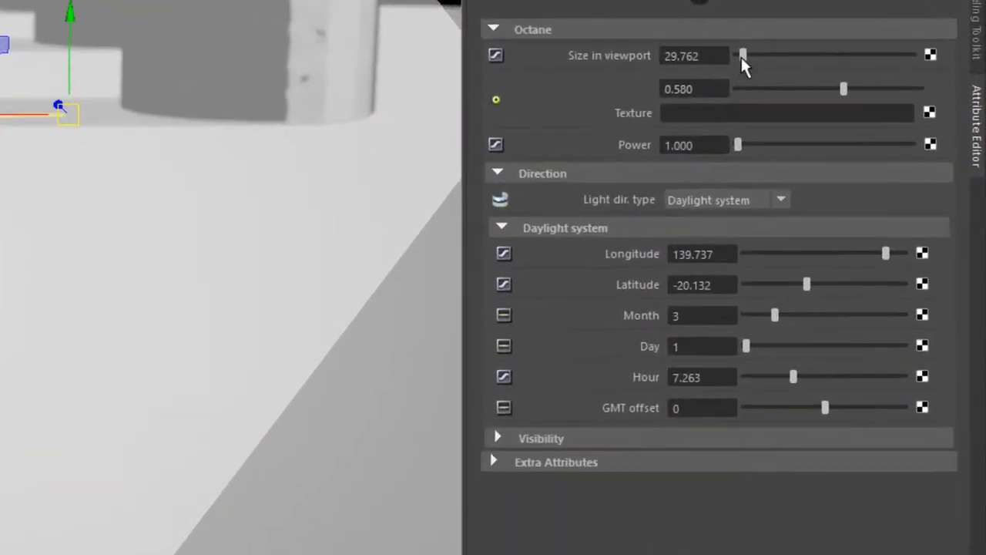
# - Reduce the directional light's size in the viewport to 5.952
pyautogui.moveTo(861, 204); pyautogui.dragTo(859, 203)
pyautogui.moveTo(737, 55); pyautogui.dragTo(738, 58)
pyautogui.keyDown('alt'); pyautogui.moveTo(40, 352); pyautogui.dragTo(123, 378, button='right'); pyautogui.keyUp('alt')
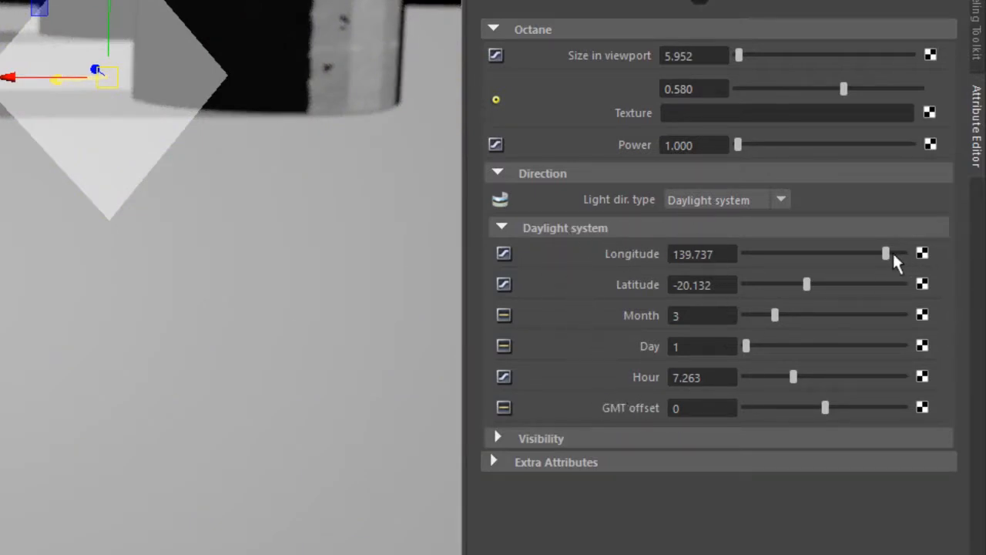
# - Set the directional light's daylight system longitude to 127.895 and hour to 5.526
pyautogui.moveTo(877, 253)
pyautogui.mouseDown()
pyautogui.moveTo(853, 257)
pyautogui.moveTo(880, 257)
pyautogui.mouseUp()
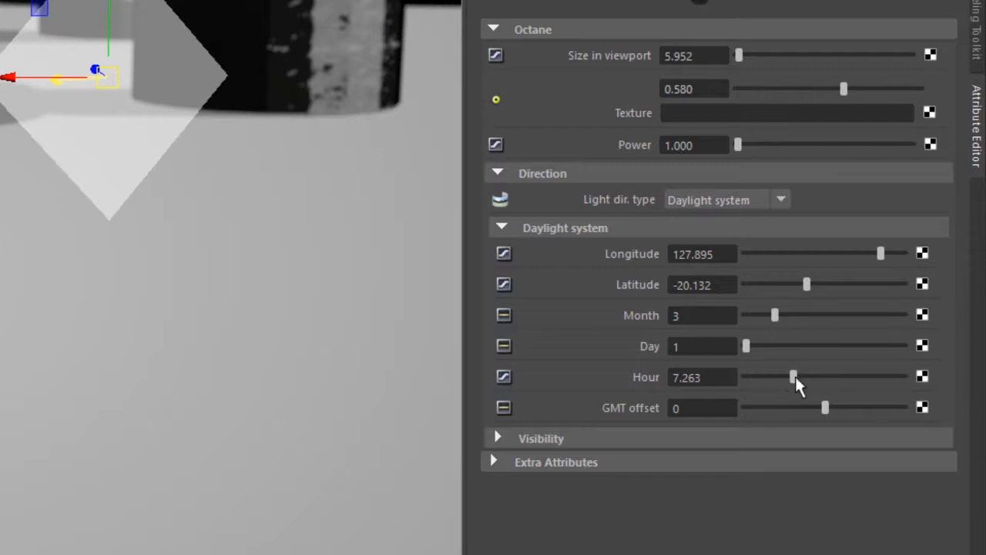
pyautogui.moveTo(807, 375); pyautogui.dragTo(781, 374)
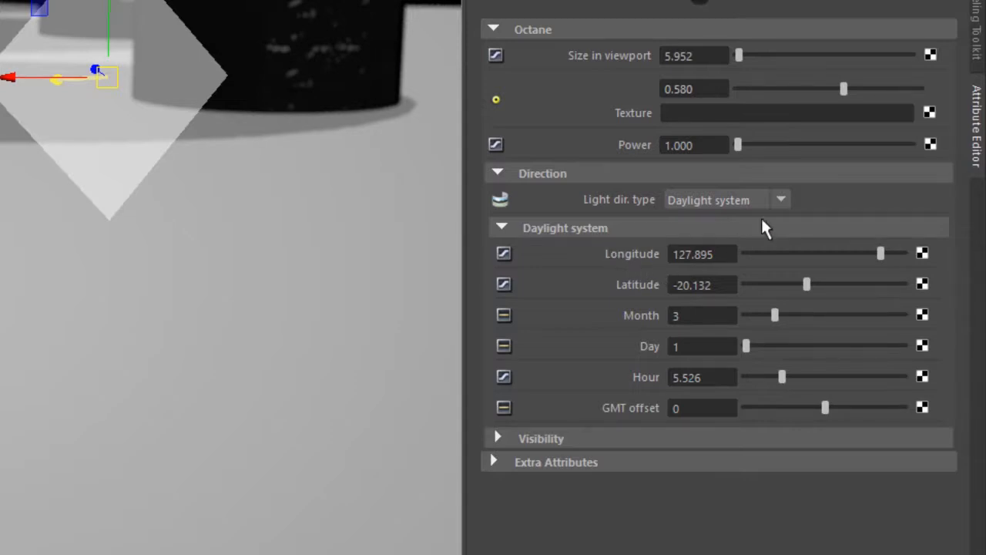
# - Switch the light direction type to Direction, and move and rotate the light to redirect the pilot's shadow
pyautogui.click(739, 194)
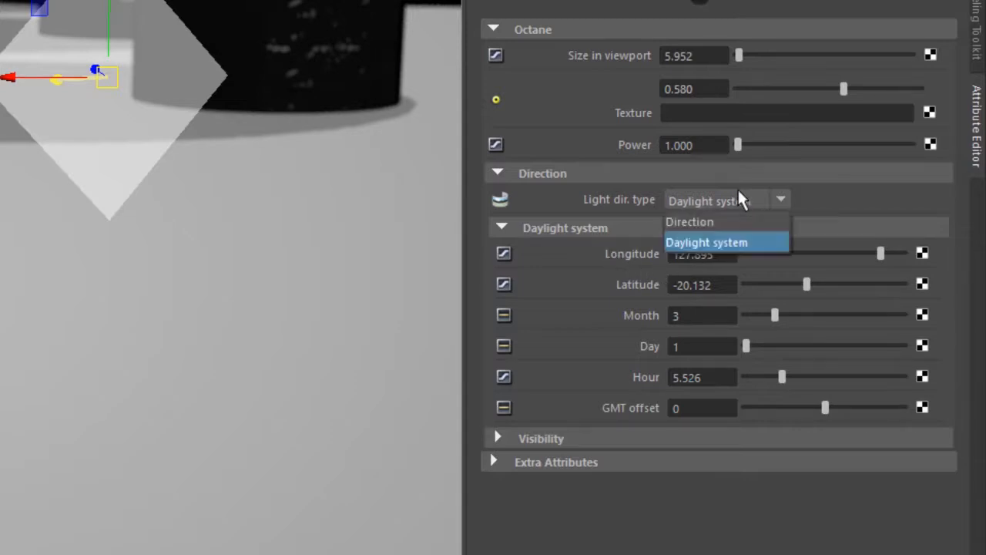
pyautogui.click(717, 223)
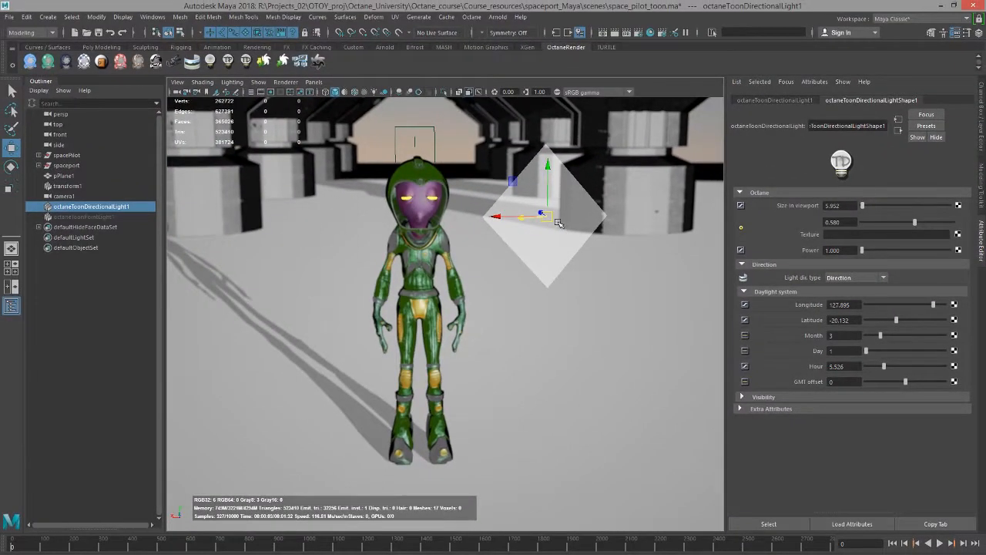
pyautogui.moveTo(559, 222); pyautogui.dragTo(555, 265)
pyautogui.press('e')
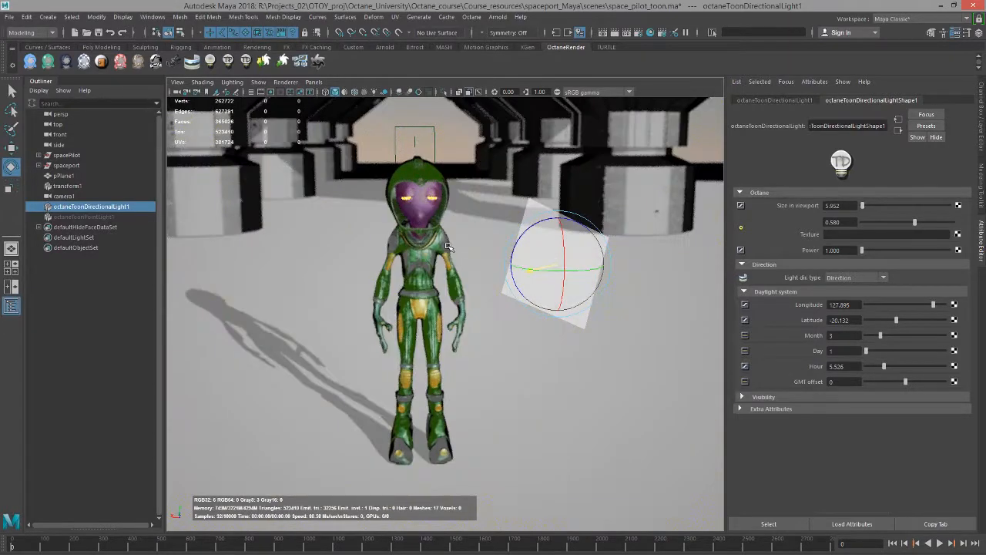
pyautogui.keyDown('alt'); pyautogui.moveTo(505, 302); pyautogui.dragTo(500, 291); pyautogui.keyUp('alt')
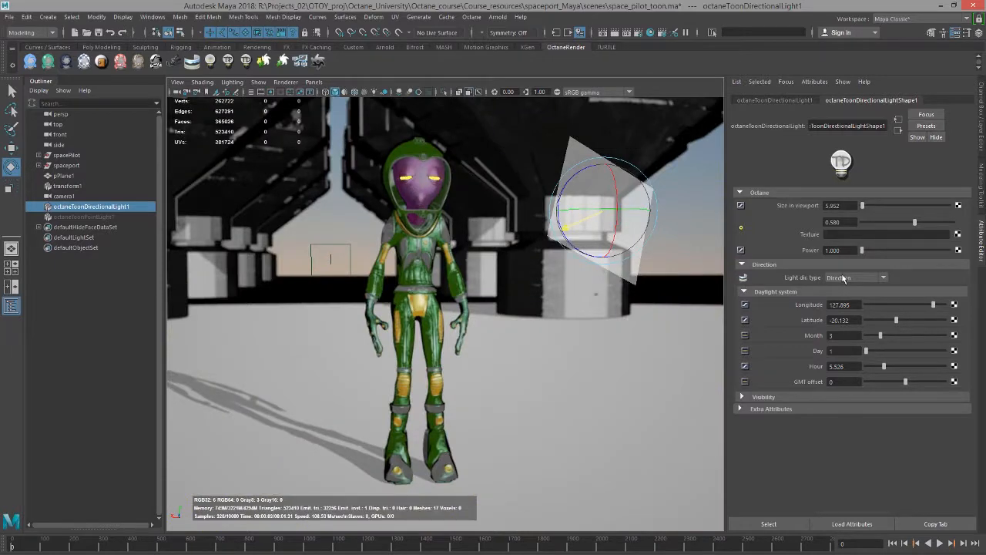
# - Switch the directional light's direction type to Daylight system and set its longitude to 142.105 and latitude to -29.605
pyautogui.click(843, 278)
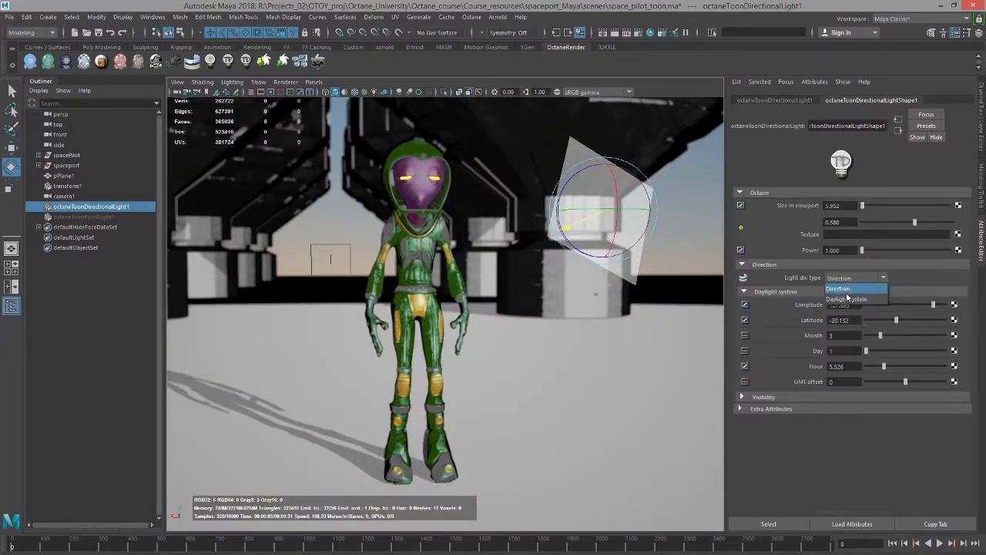
pyautogui.click(847, 296)
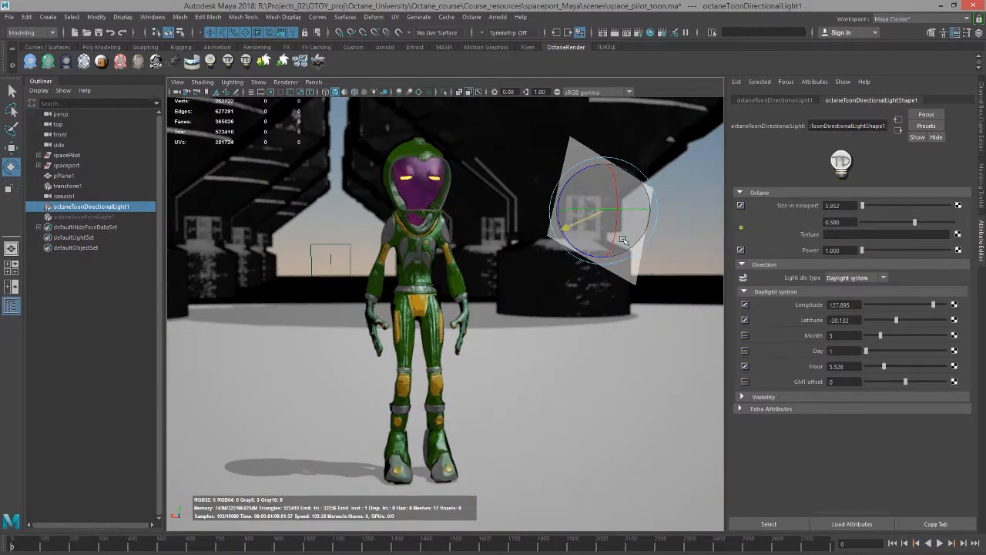
pyautogui.moveTo(932, 306); pyautogui.dragTo(893, 324)
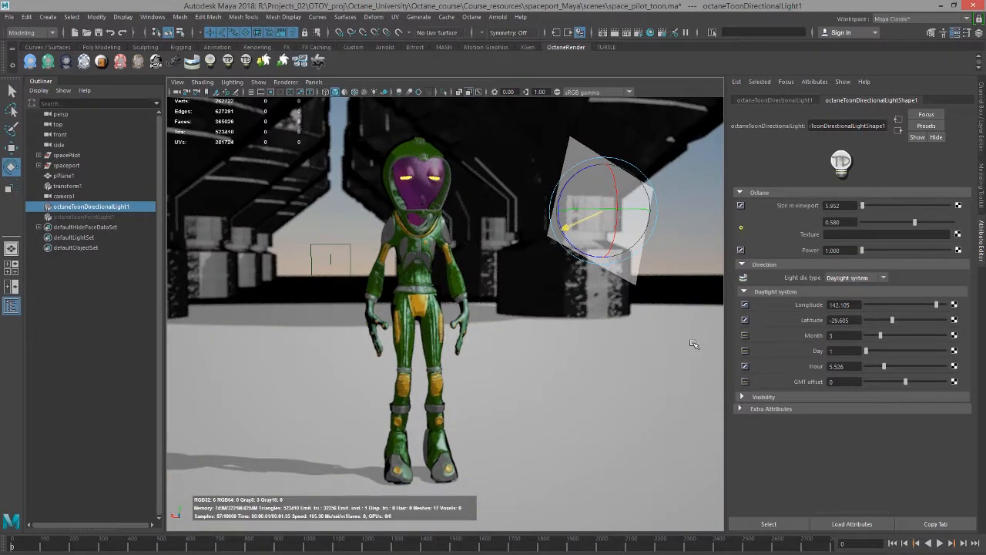
# - Select the pilot's upper-body mesh, bring up its octaneToonMaterial6 attributes, and make that material the active selection
pyautogui.moveTo(476, 353)
pyautogui.keyDown('alt'); pyautogui.mouseDown()
pyautogui.moveTo(432, 355)
pyautogui.moveTo(470, 349)
pyautogui.mouseUp(); pyautogui.keyUp('alt')
pyautogui.keyDown('alt'); pyautogui.moveTo(465, 406); pyautogui.dragTo(497, 402, button='right'); pyautogui.keyUp('alt')
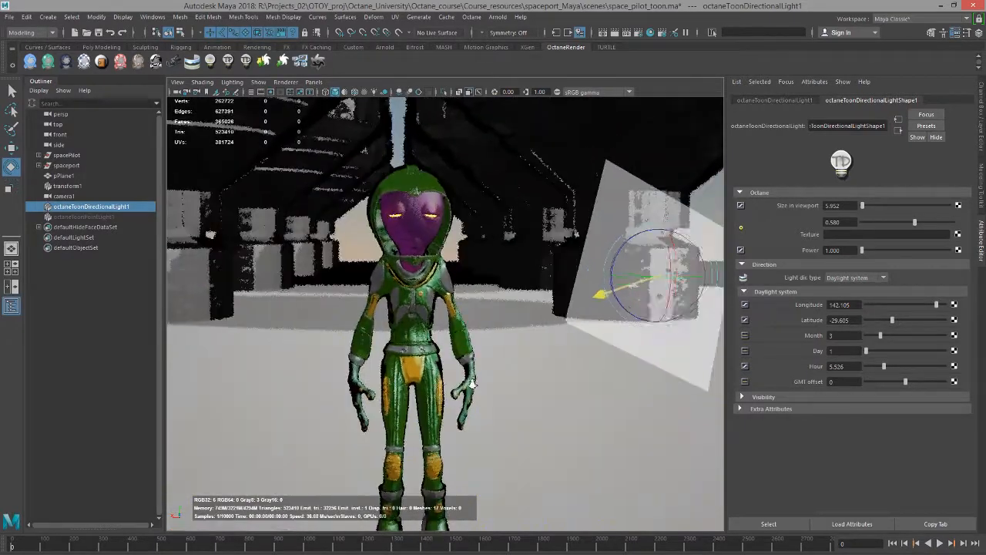
pyautogui.keyDown('alt'); pyautogui.moveTo(497, 403); pyautogui.dragTo(485, 366); pyautogui.keyUp('alt')
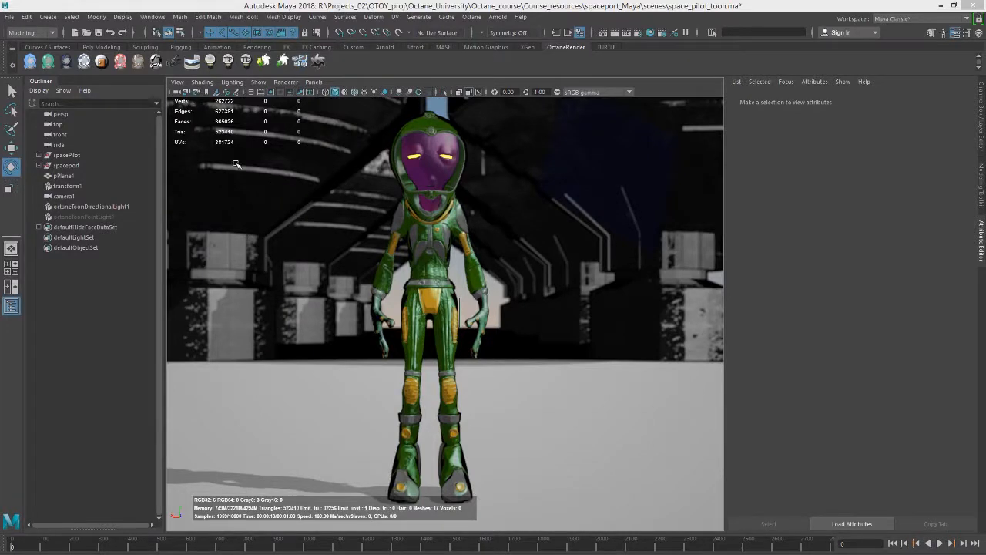
pyautogui.click(417, 258)
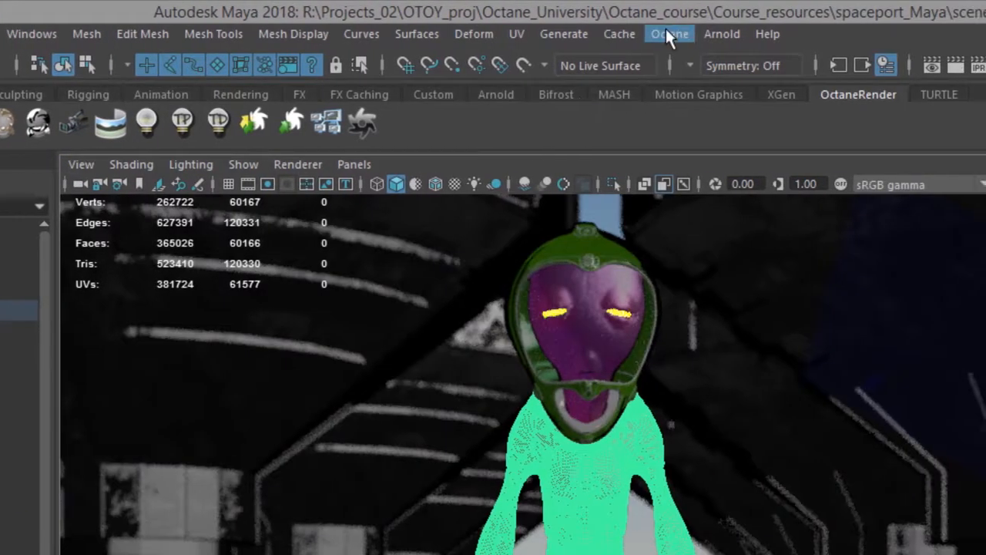
pyautogui.click(667, 31)
pyautogui.moveTo(699, 73)
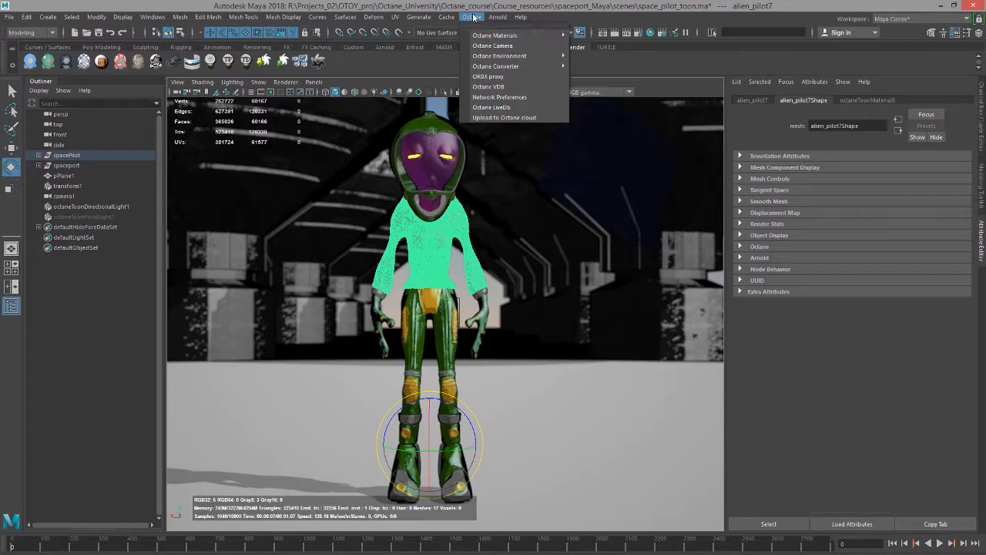
pyautogui.click(517, 20)
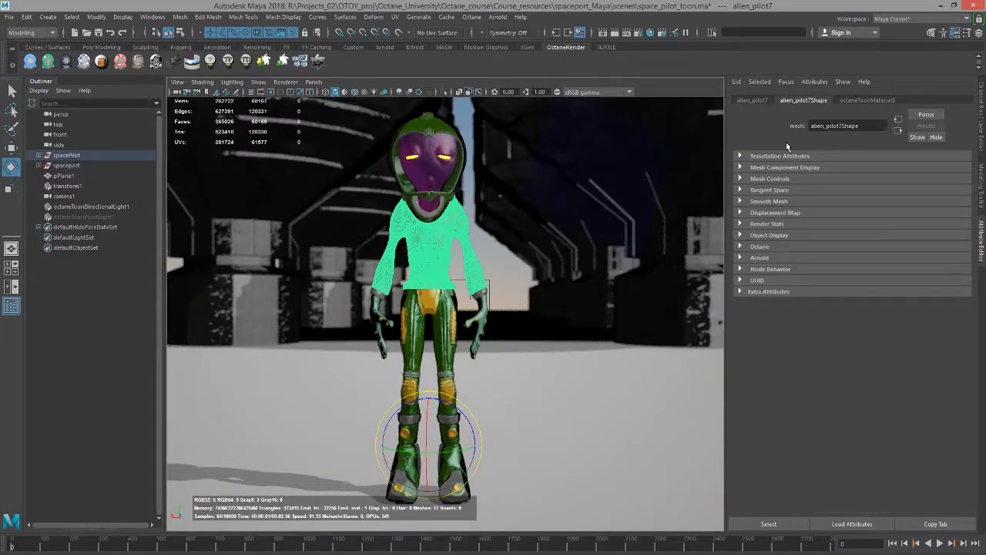
pyautogui.click(851, 100)
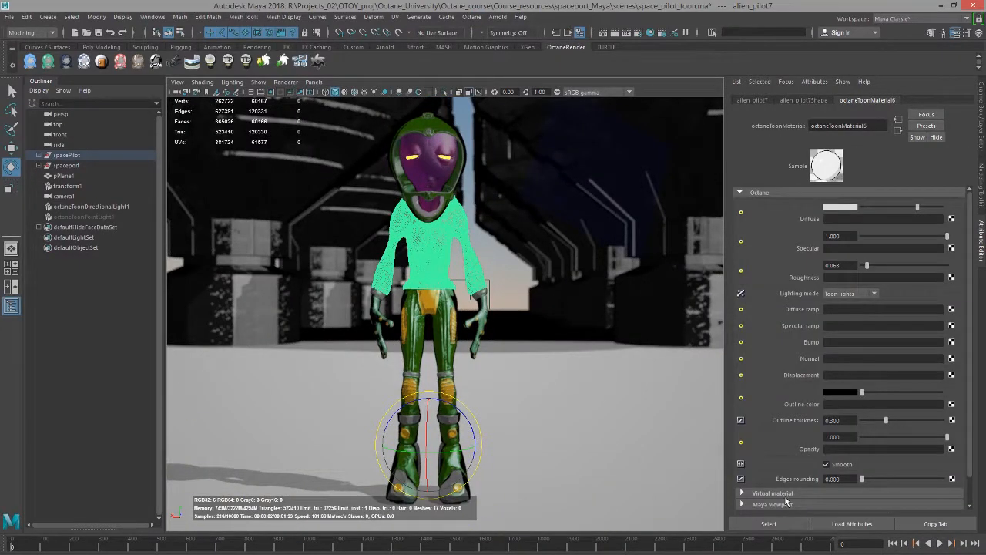
pyautogui.click(785, 524)
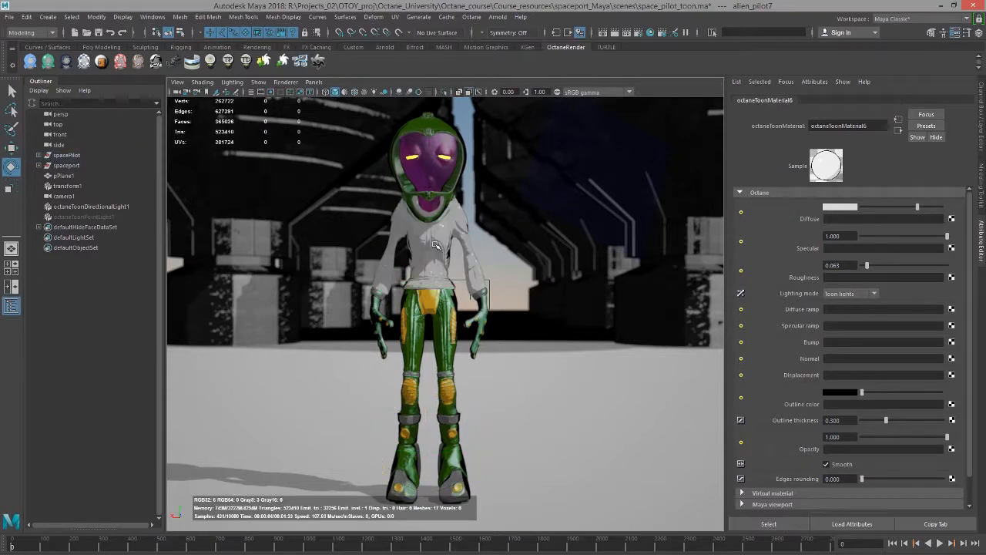
# - Switch the toon material's lighting mode to Camera light and back to Toon lights
pyautogui.keyDown('alt'); pyautogui.moveTo(449, 248); pyautogui.dragTo(490, 282, button='right'); pyautogui.keyUp('alt')
pyautogui.keyDown('alt'); pyautogui.moveTo(490, 282); pyautogui.dragTo(503, 296, button='middle'); pyautogui.keyUp('alt')
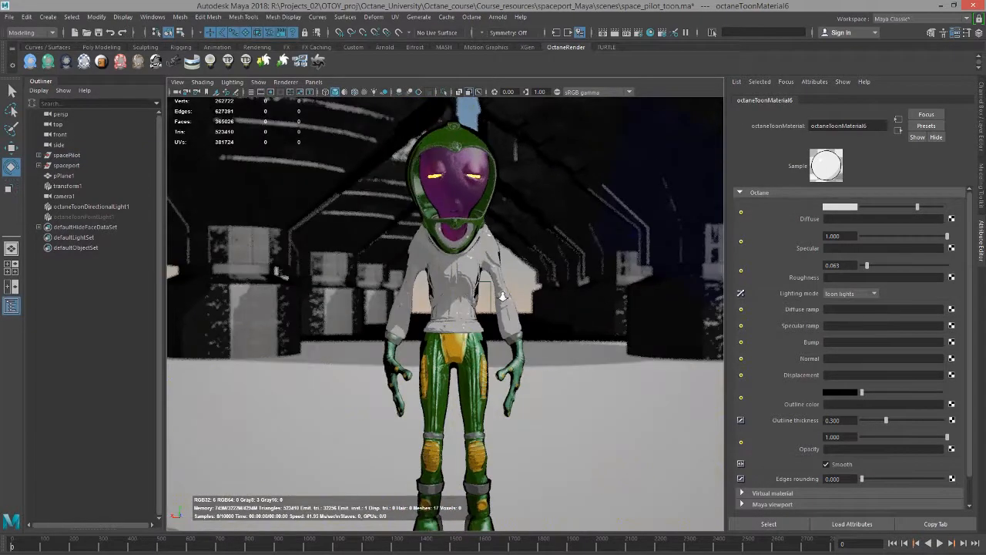
pyautogui.keyDown('alt'); pyautogui.moveTo(503, 296); pyautogui.dragTo(507, 284, button='right'); pyautogui.keyUp('alt')
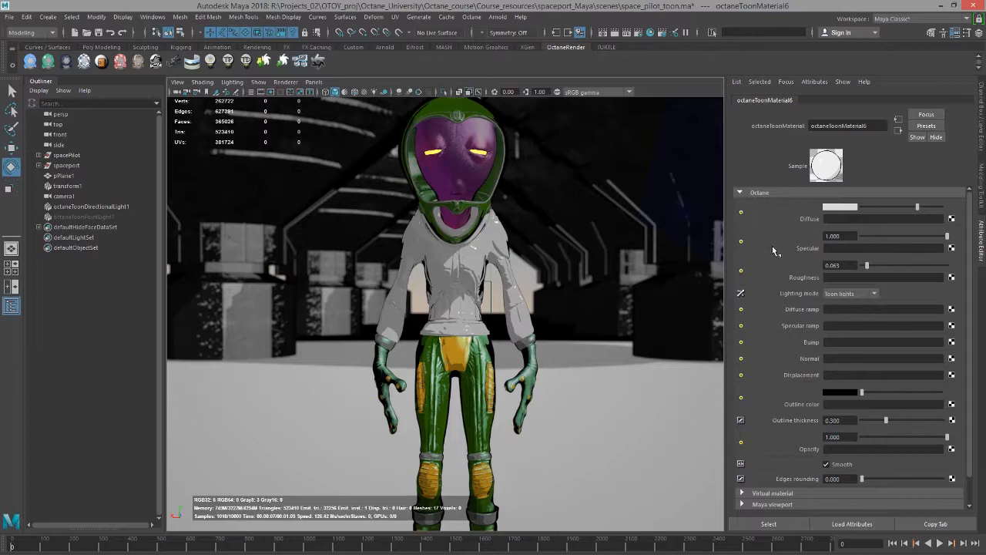
pyautogui.click(852, 294)
pyautogui.click(851, 314)
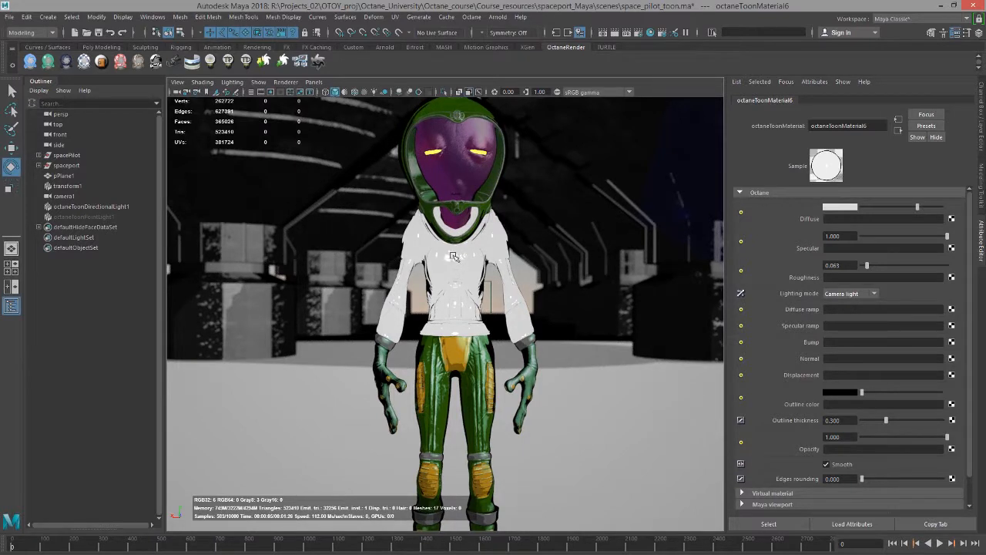
pyautogui.click(842, 294)
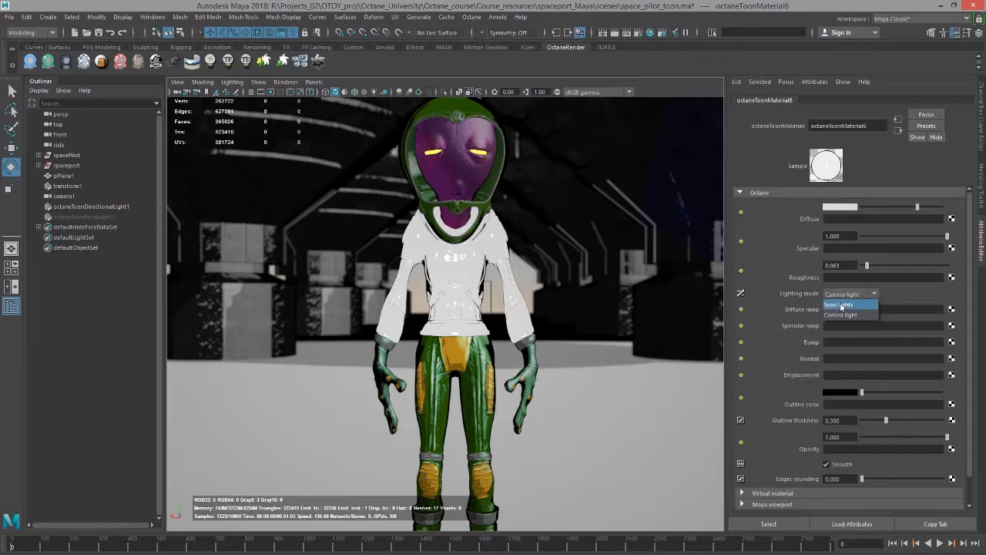
pyautogui.click(841, 305)
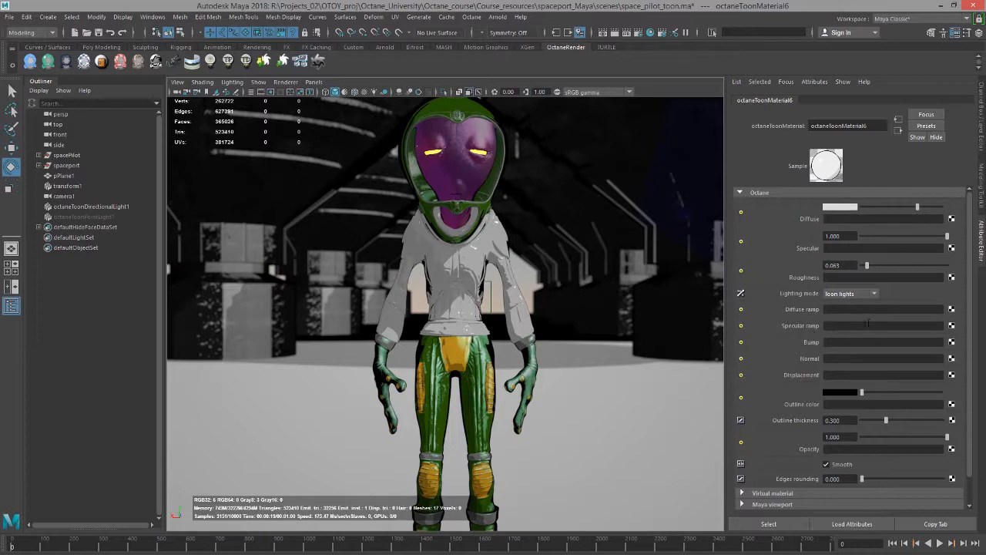
# - Set the toon material's diffuse color to bright yellow-green and its roughness to 0.280, keeping specular at 1.000
pyautogui.click(854, 212)
pyautogui.moveTo(926, 219); pyautogui.dragTo(937, 230)
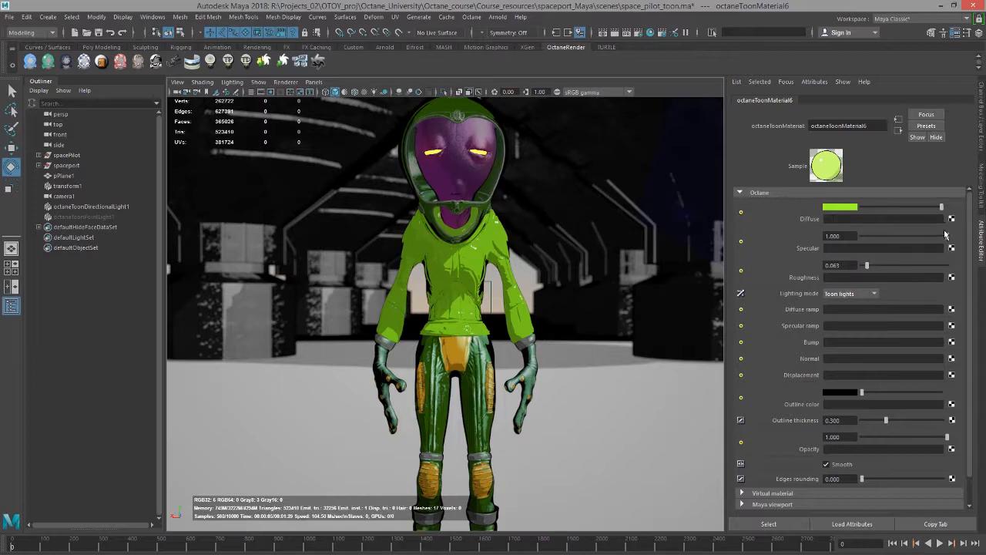
pyautogui.moveTo(946, 236); pyautogui.dragTo(924, 237)
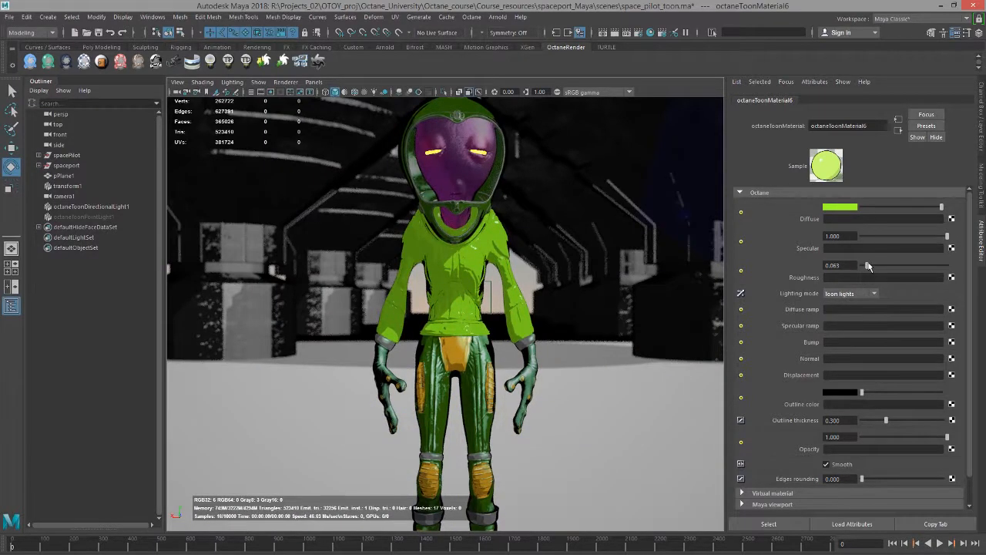
pyautogui.moveTo(867, 265)
pyautogui.mouseDown()
pyautogui.moveTo(918, 266)
pyautogui.moveTo(886, 265)
pyautogui.mouseUp()
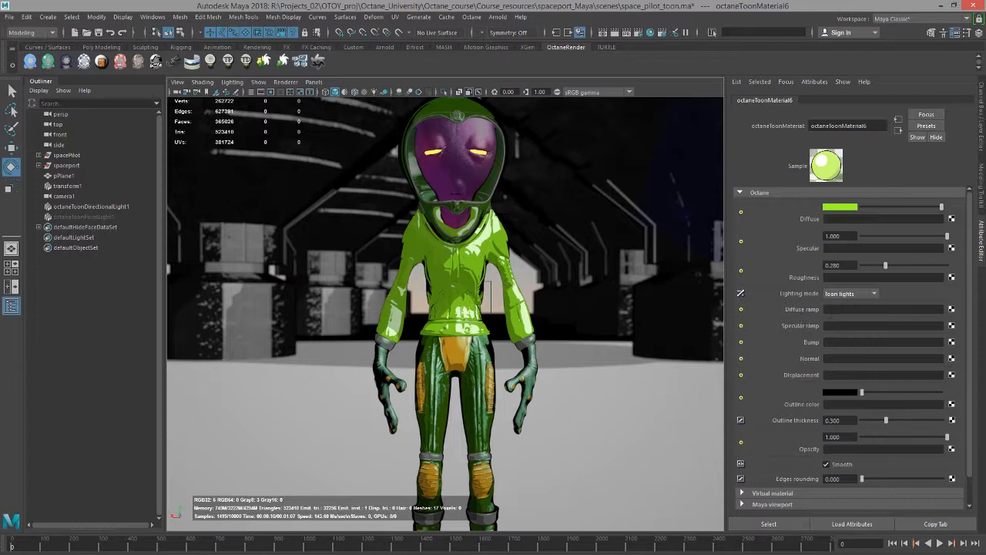
# - Connect a new Octane Toon Ramp Texture to the toon material's diffuse ramp
pyautogui.click(952, 311)
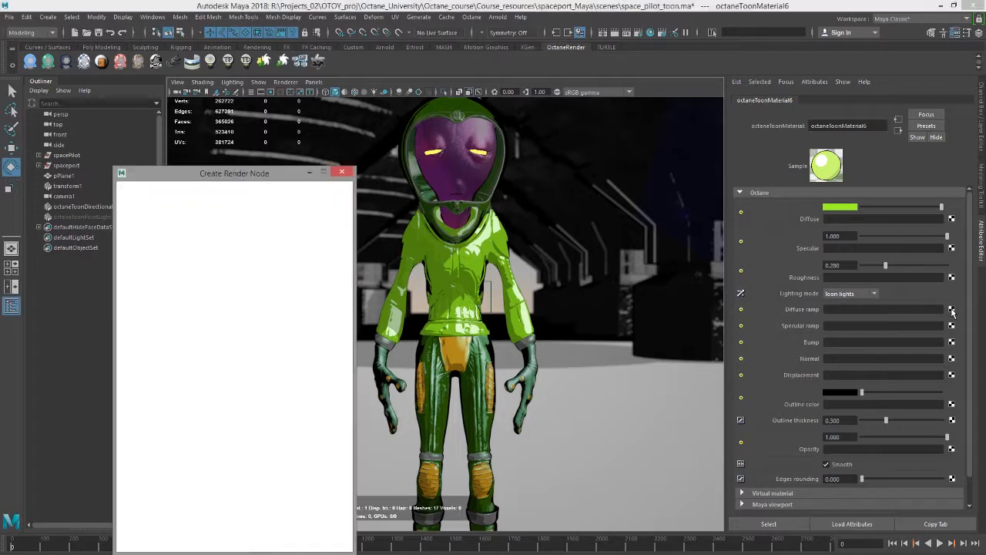
pyautogui.moveTo(292, 163); pyautogui.dragTo(349, 154)
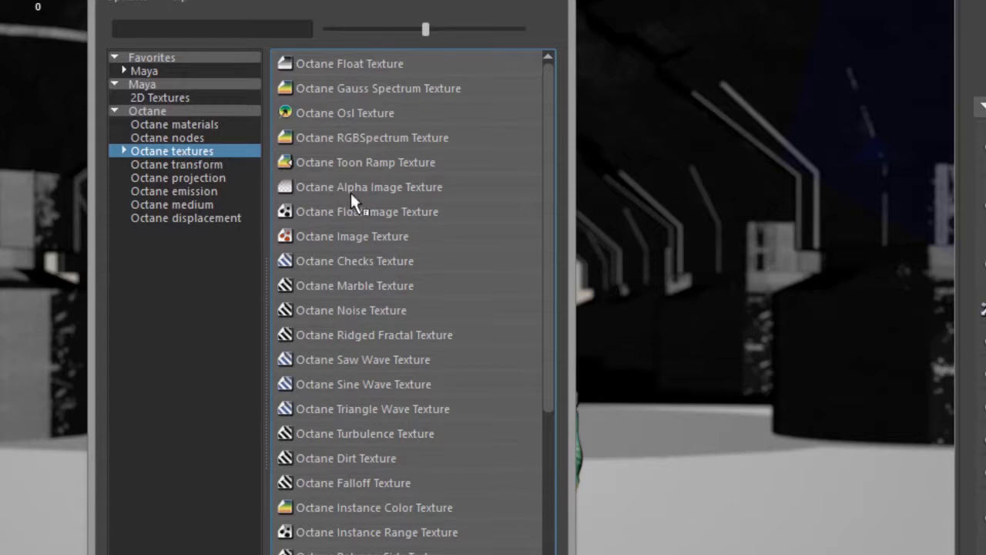
pyautogui.click(392, 157)
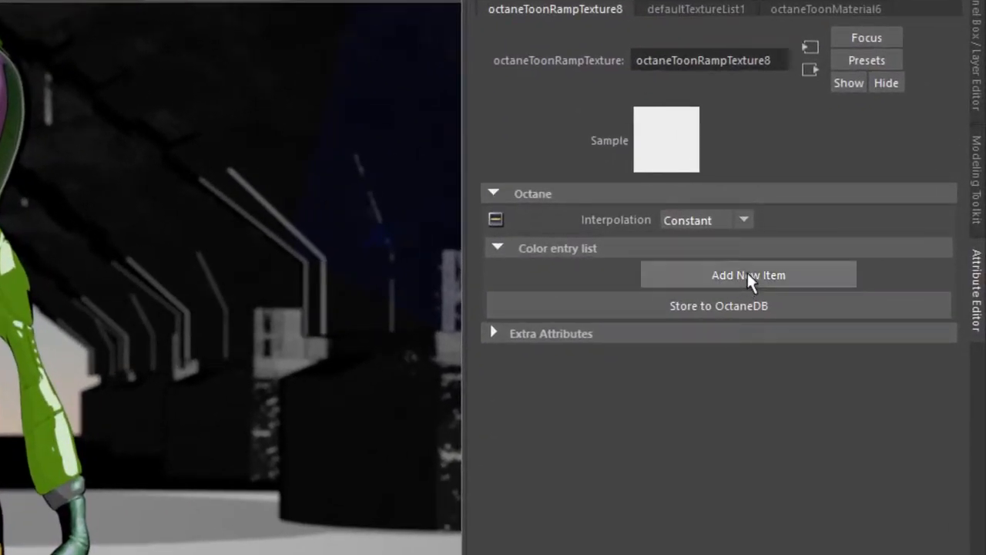
# - Add two color entries to the toon ramp texture and set its interpolation to Linear
pyautogui.click(748, 274)
pyautogui.click(748, 274)
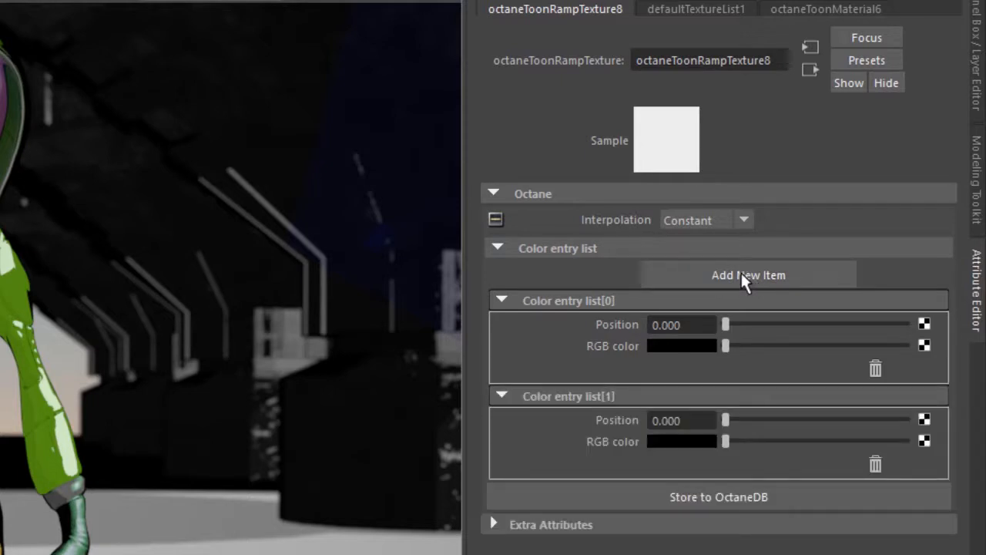
pyautogui.click(704, 220)
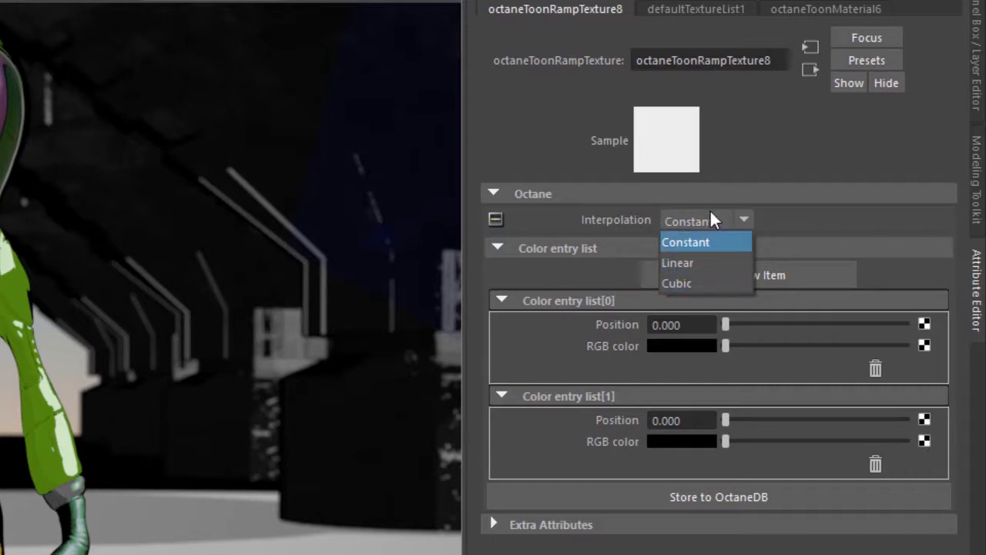
pyautogui.click(690, 263)
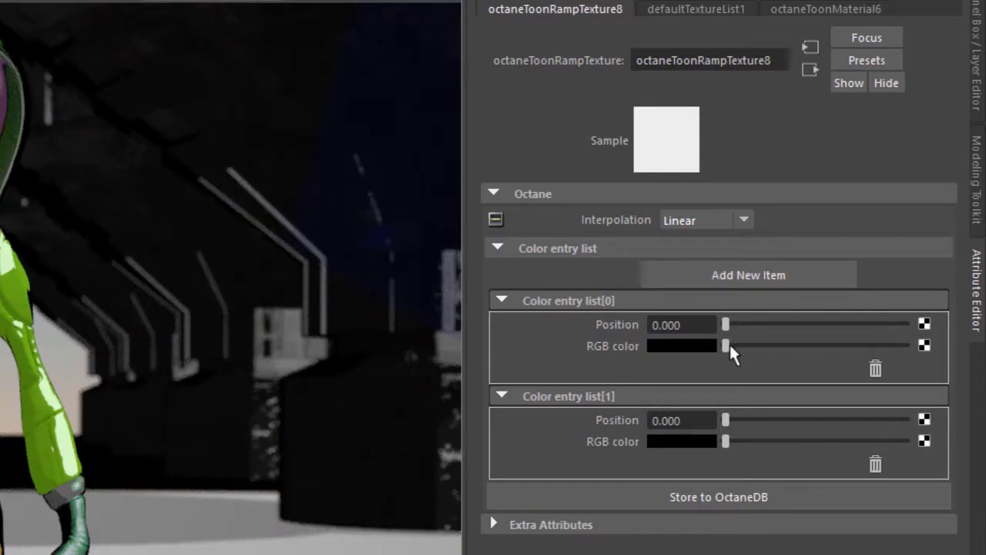
# - Make the first ramp entry white and adjust its position to 0.500
pyautogui.moveTo(726, 346); pyautogui.dragTo(950, 435)
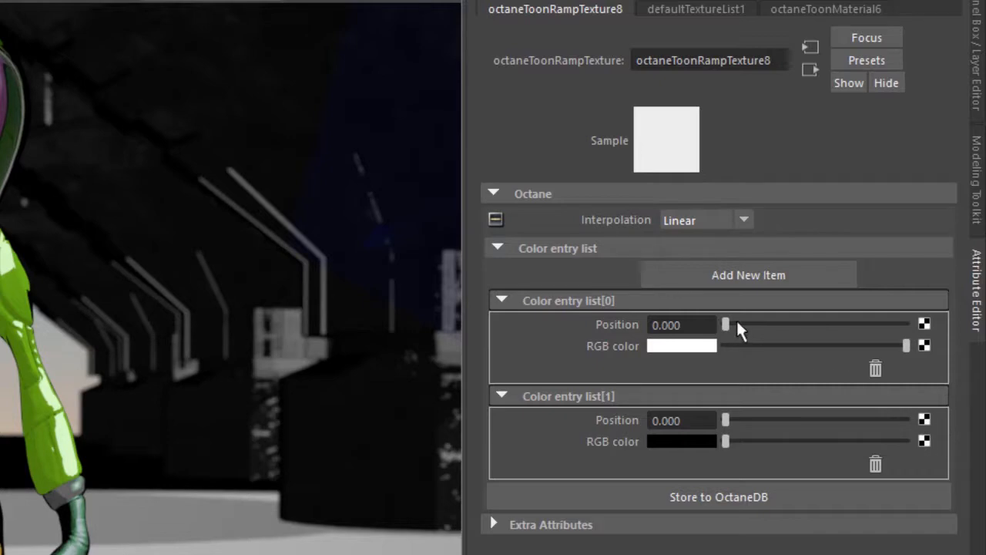
pyautogui.moveTo(738, 324); pyautogui.dragTo(850, 344)
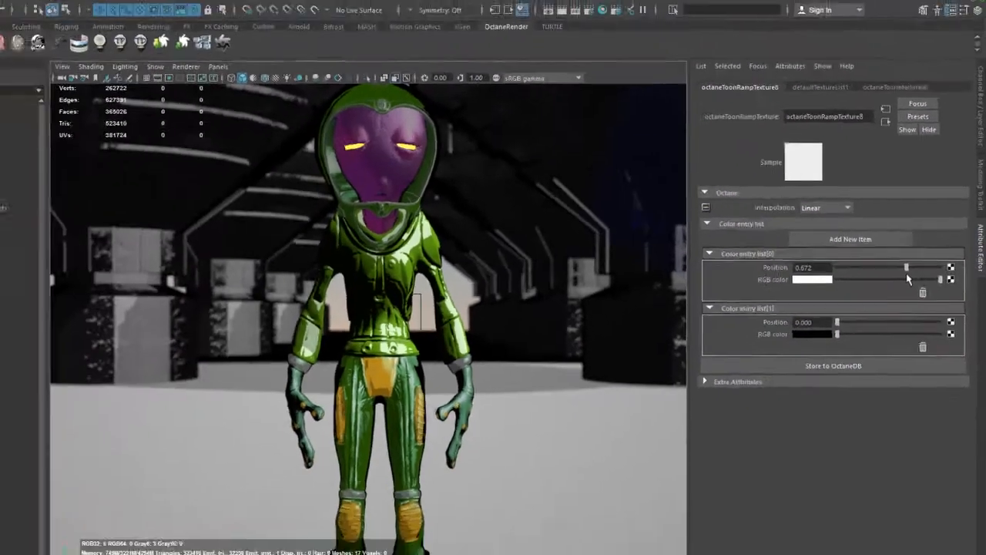
pyautogui.moveTo(907, 274)
pyautogui.mouseDown()
pyautogui.moveTo(843, 269)
pyautogui.moveTo(892, 270)
pyautogui.mouseUp()
pyautogui.click(900, 269)
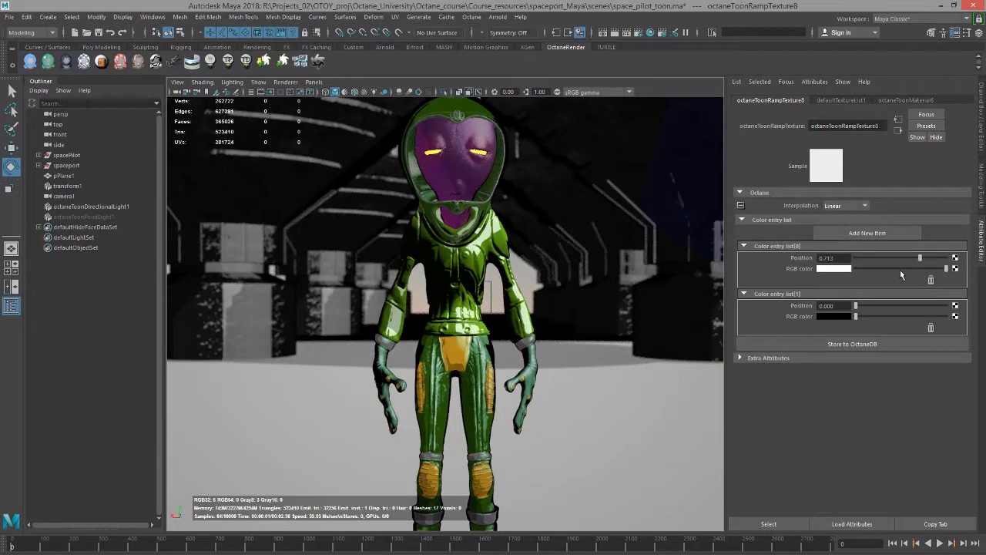
# - Add a third ramp entry, placing the second entry at position 0.167 and the first at 1.000
pyautogui.moveTo(863, 308)
pyautogui.mouseDown()
pyautogui.moveTo(913, 307)
pyautogui.moveTo(871, 306)
pyautogui.mouseUp()
pyautogui.click(857, 233)
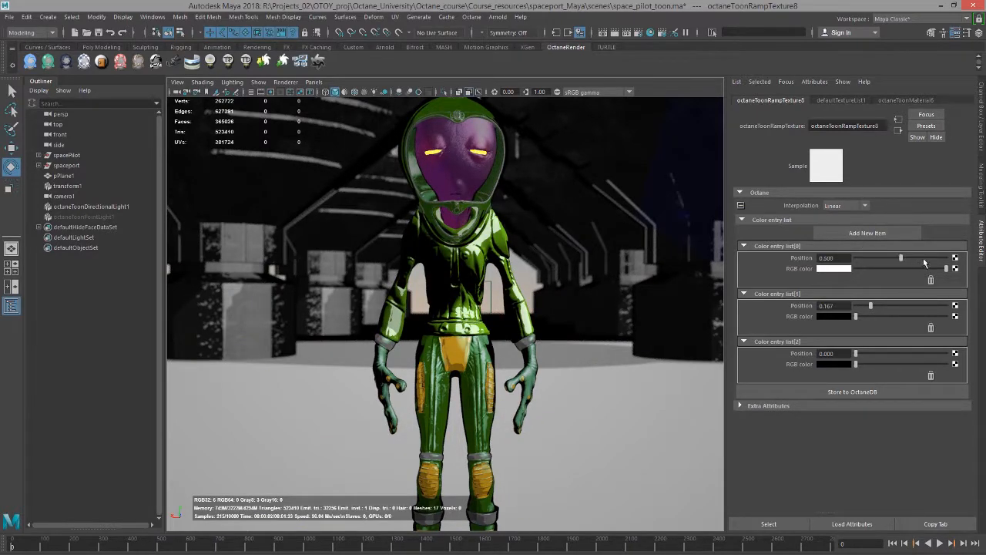
pyautogui.moveTo(946, 275); pyautogui.dragTo(950, 280)
# - Set the second ramp entry's color to yellow and its position to 0.460
pyautogui.click(844, 316)
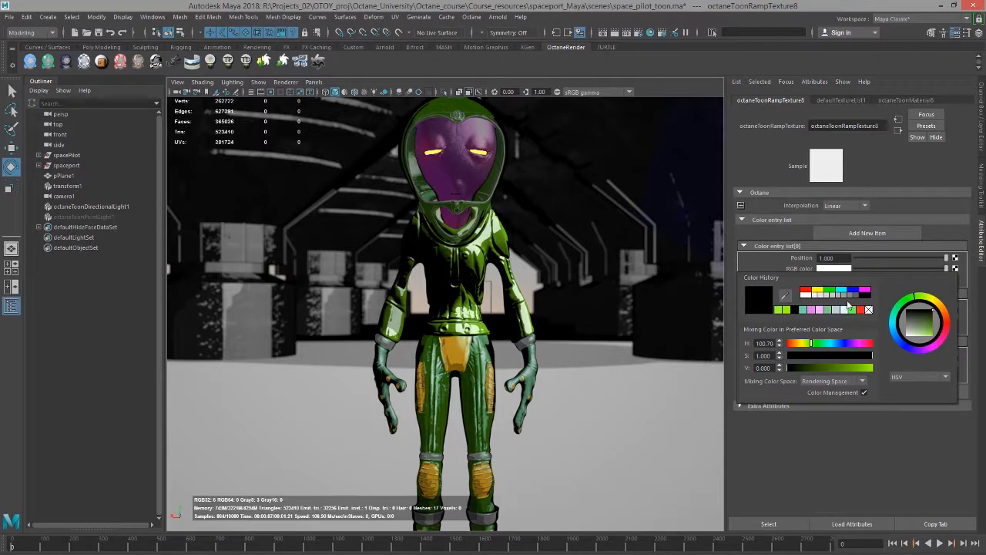
pyautogui.click(821, 291)
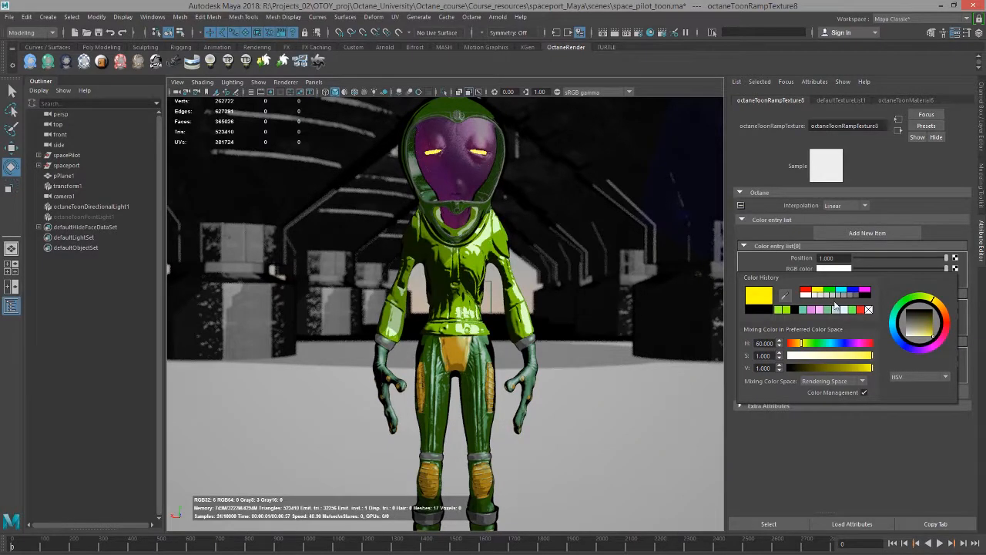
pyautogui.moveTo(885, 303)
pyautogui.mouseDown()
pyautogui.moveTo(918, 303)
pyautogui.moveTo(896, 305)
pyautogui.mouseUp()
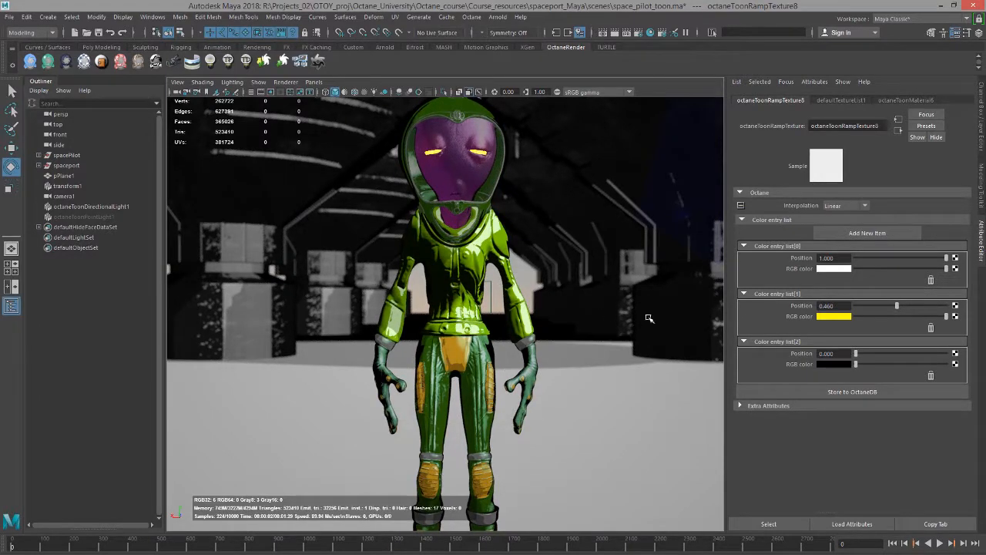
# - Set the third ramp entry's color to dark green and return to octaneToonMaterial6
pyautogui.click(829, 365)
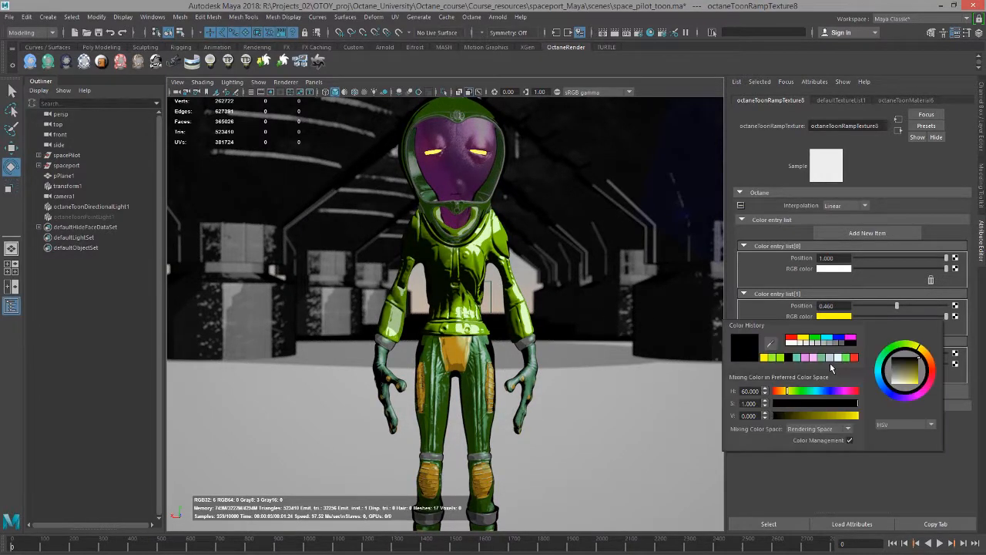
pyautogui.click(897, 375)
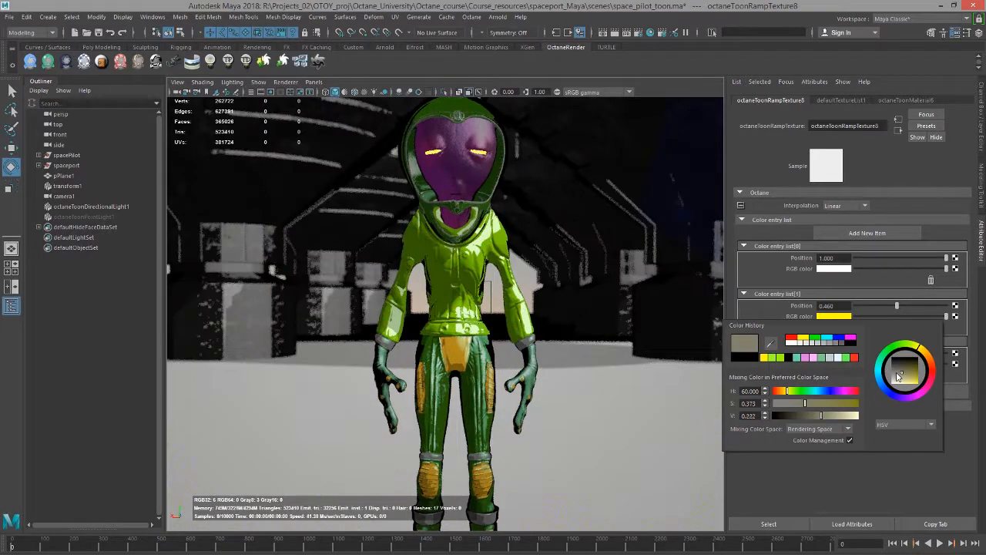
pyautogui.moveTo(895, 376)
pyautogui.mouseDown()
pyautogui.moveTo(909, 362)
pyautogui.moveTo(914, 374)
pyautogui.mouseUp()
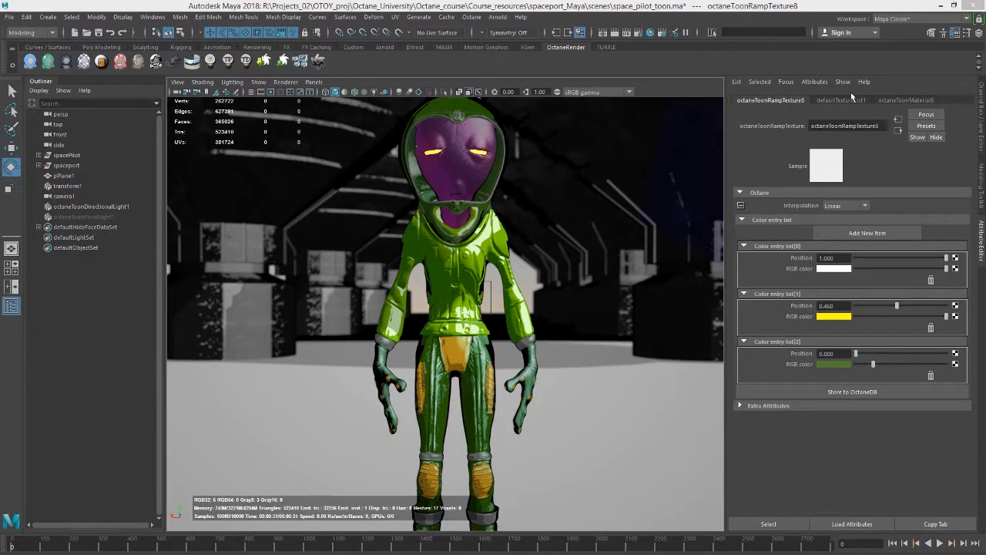
pyautogui.click(897, 131)
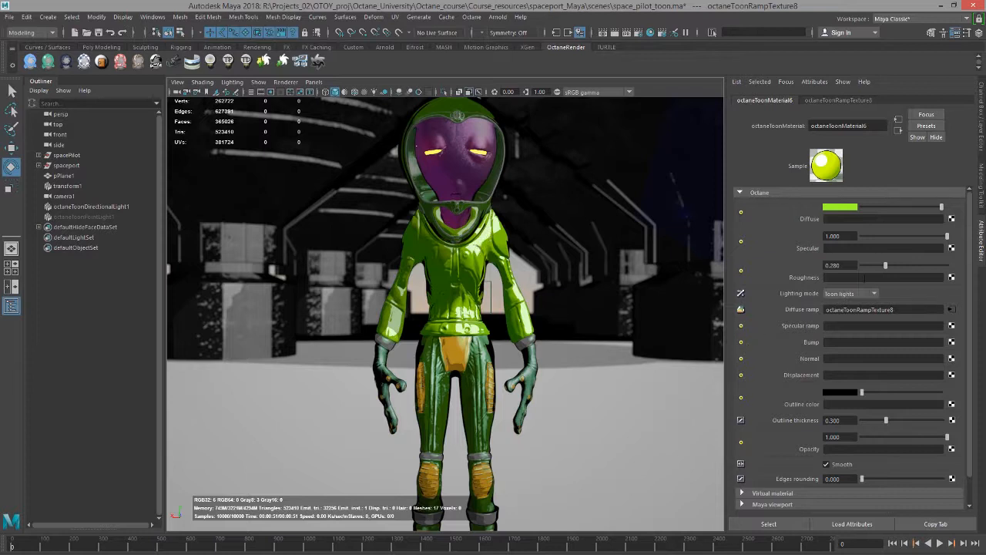
# - Assign an Octane Toon Ramp Texture to the material's specular ramp and add two color entries to it
pyautogui.click(951, 326)
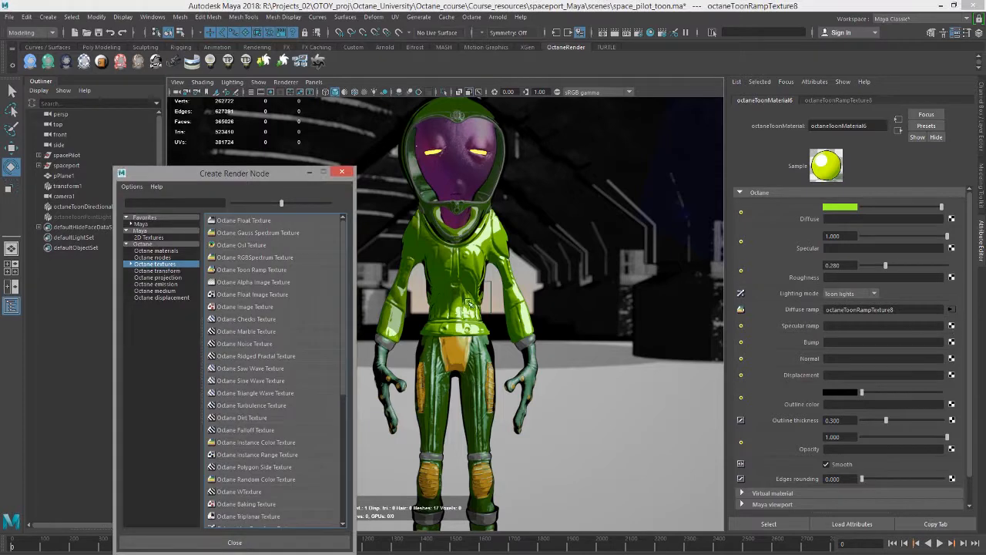
pyautogui.click(264, 269)
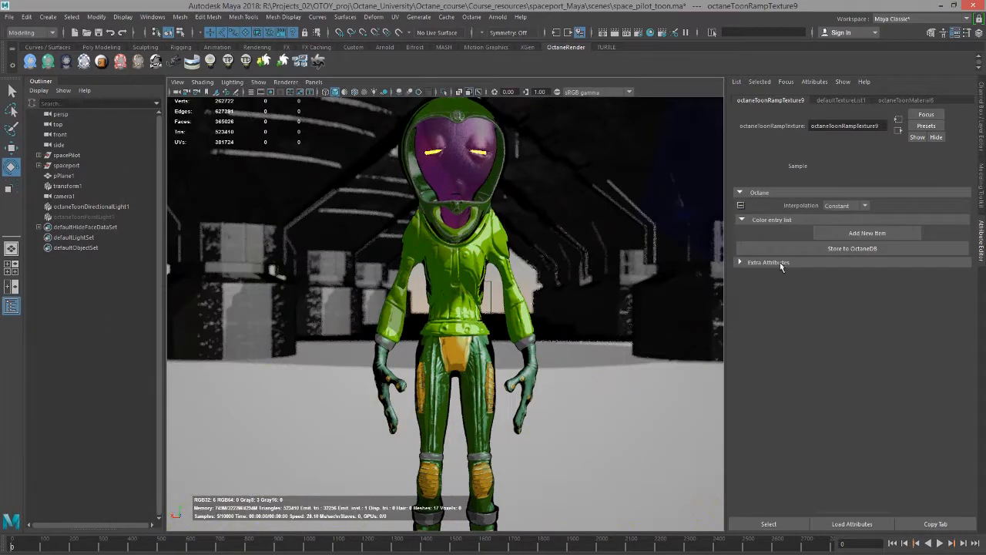
pyautogui.click(871, 234)
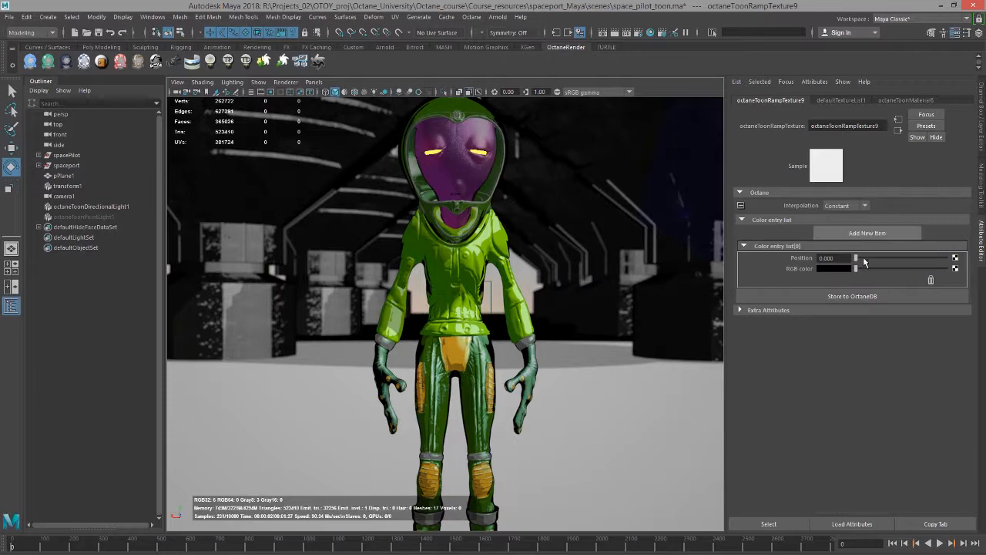
pyautogui.click(867, 234)
# - Set the first ramp entry to position 1.000 and white, and switch the ramp's interpolation to Linear
pyautogui.moveTo(859, 262); pyautogui.dragTo(963, 263)
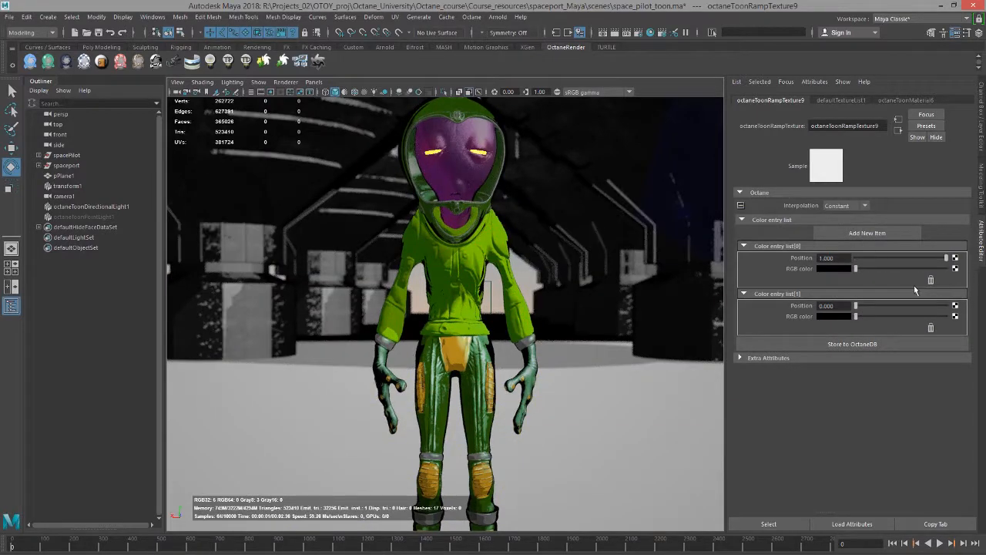
pyautogui.click(844, 268)
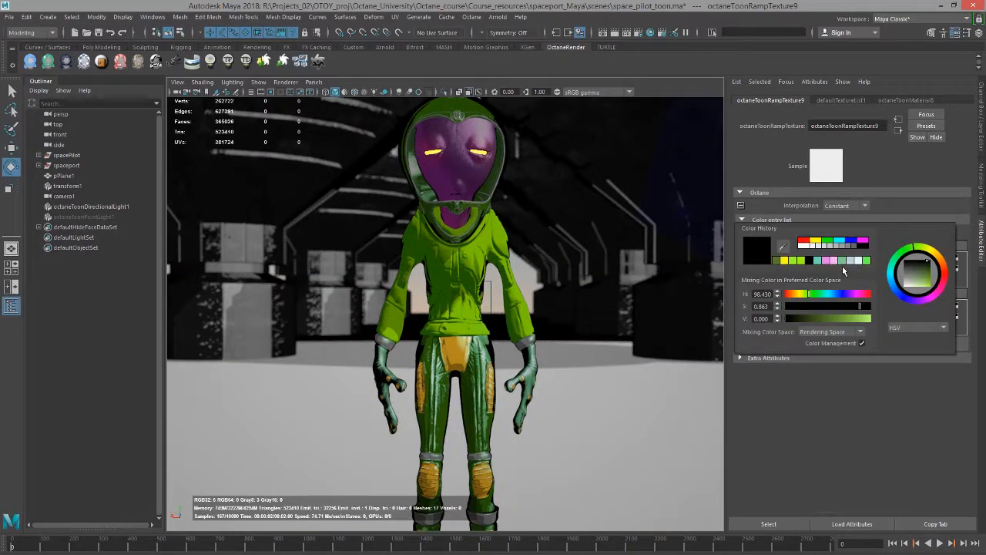
pyautogui.click(802, 245)
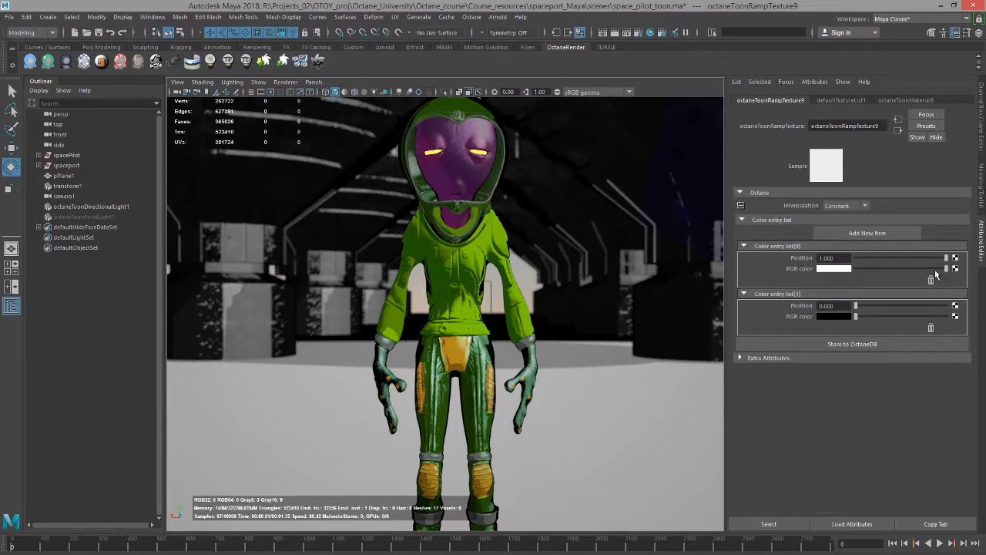
pyautogui.click(843, 206)
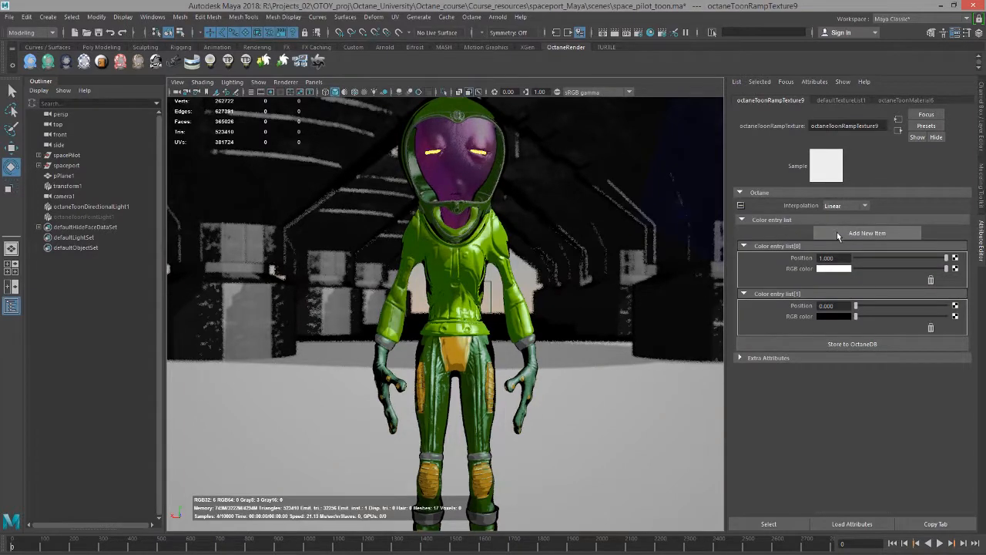
pyautogui.click(837, 233)
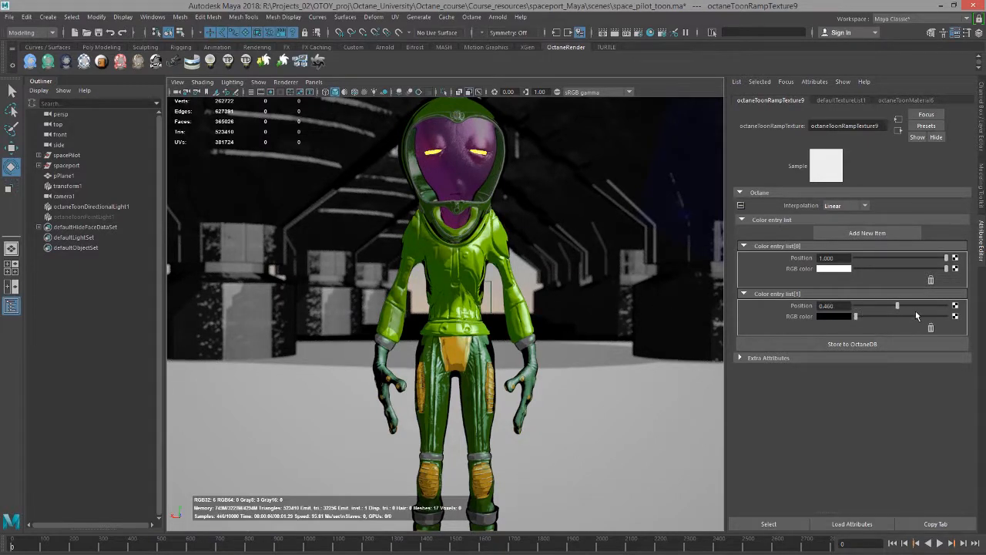
# - Add a third entry to the specular ramp and make the second entry yellow at position 0.374
pyautogui.moveTo(915, 305); pyautogui.dragTo(889, 306)
pyautogui.click(863, 232)
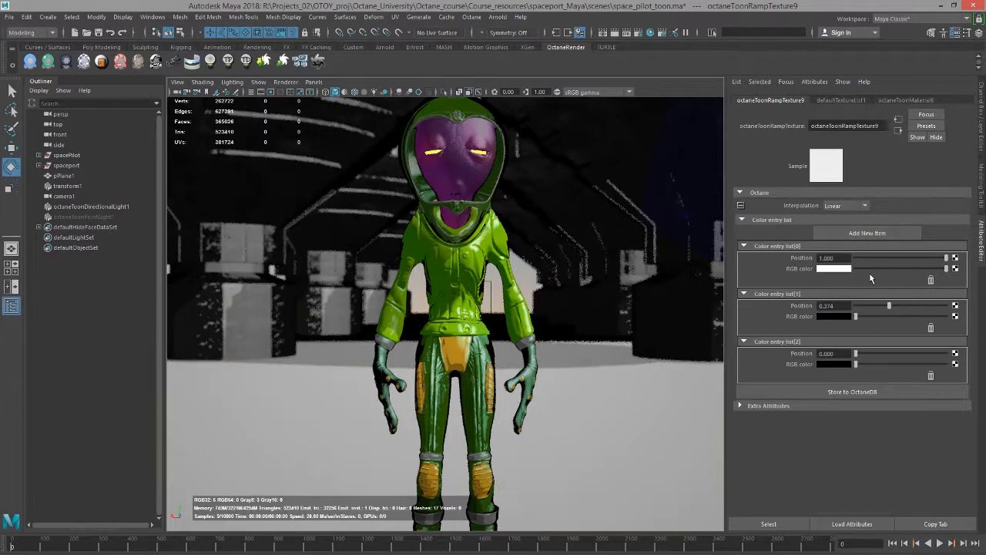
pyautogui.click(839, 315)
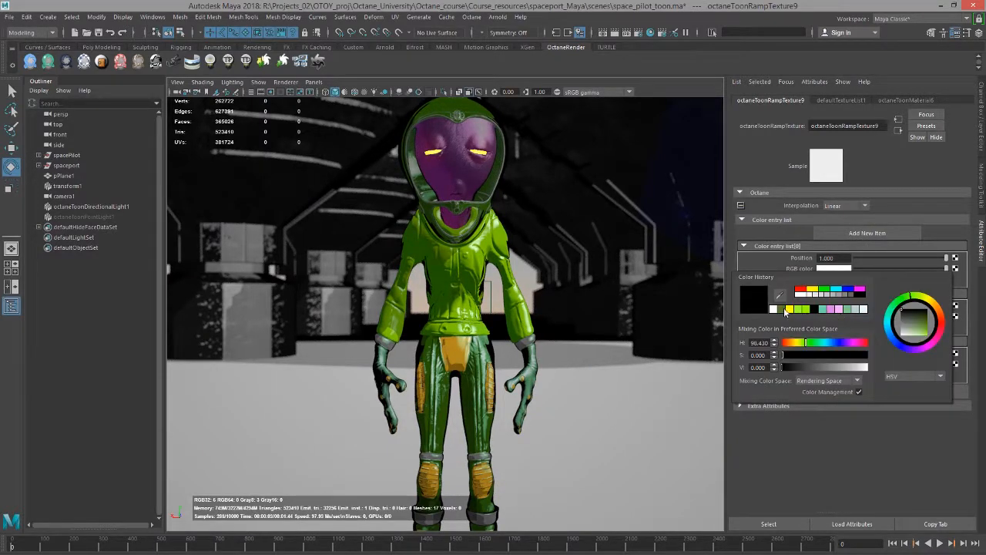
pyautogui.click(813, 290)
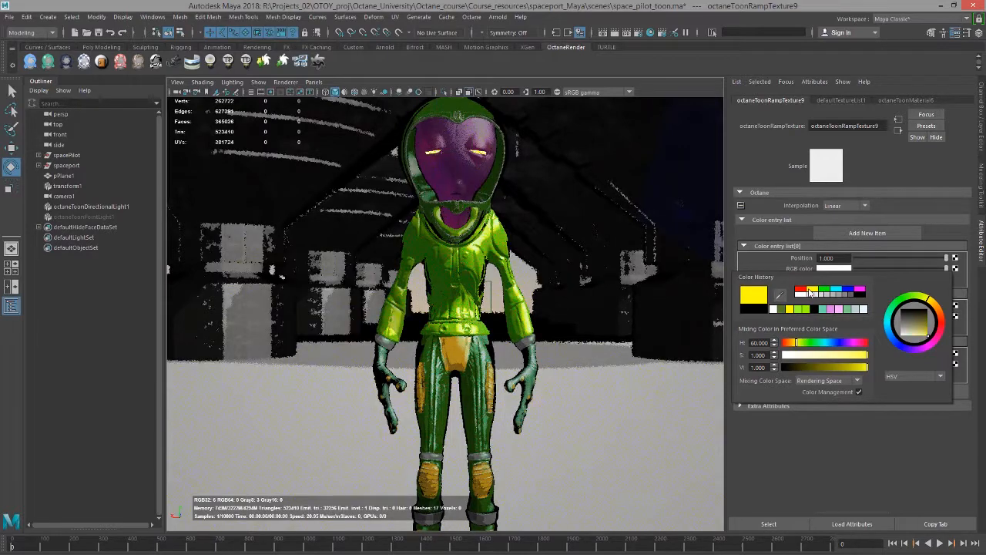
pyautogui.click(845, 433)
# - Set the second ramp entry's position to 0.546 and the third's to 0.207, and return to octaneToonMaterial6
pyautogui.moveTo(891, 306); pyautogui.dragTo(906, 306)
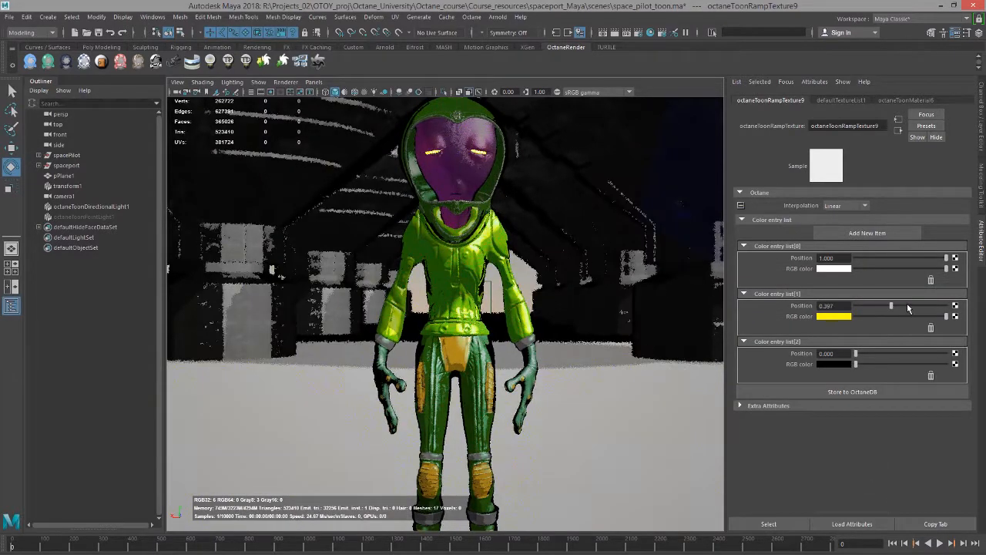
pyautogui.moveTo(857, 354)
pyautogui.mouseDown()
pyautogui.moveTo(925, 360)
pyautogui.moveTo(885, 366)
pyautogui.mouseUp()
pyautogui.moveTo(907, 306)
pyautogui.mouseDown()
pyautogui.moveTo(930, 307)
pyautogui.moveTo(883, 311)
pyautogui.moveTo(906, 314)
pyautogui.mouseUp()
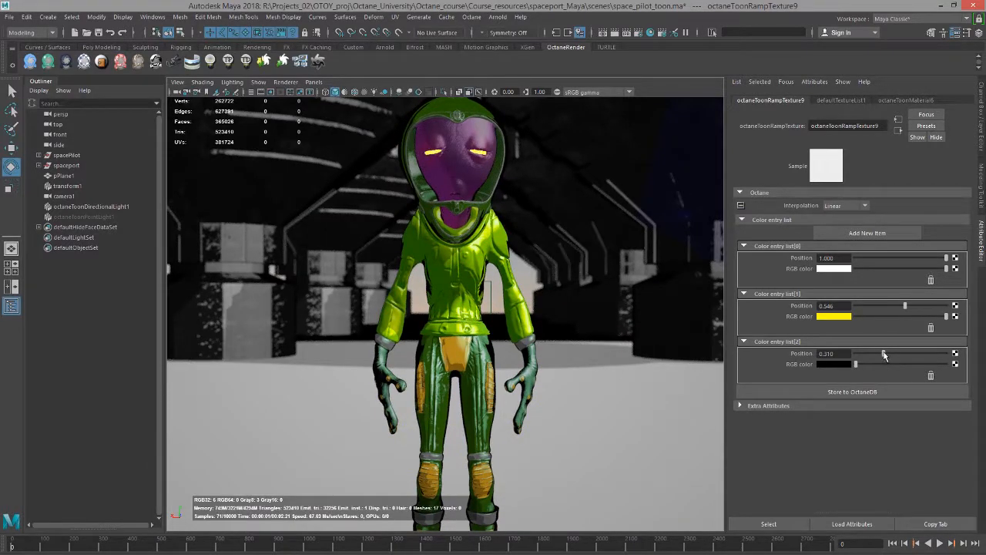
pyautogui.moveTo(885, 354); pyautogui.dragTo(876, 356)
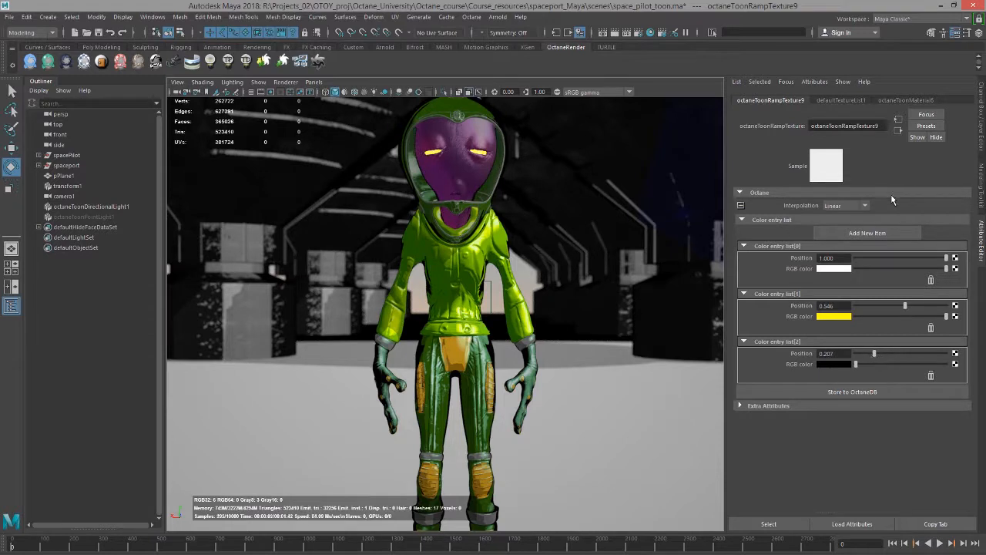
pyautogui.click(898, 131)
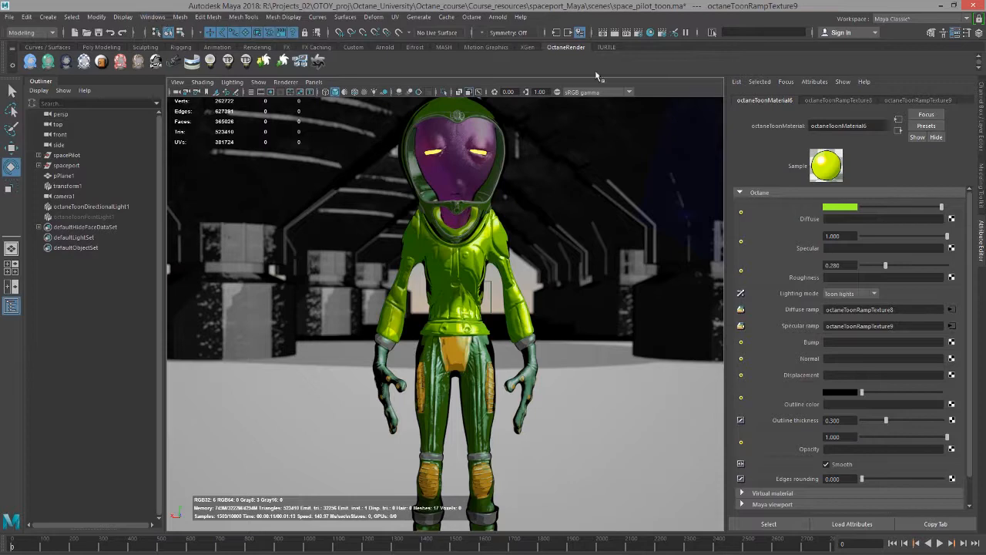
# - Open the Hypershade and graph the spacepilot_body_toon material network of the pilot's pants
pyautogui.click(651, 33)
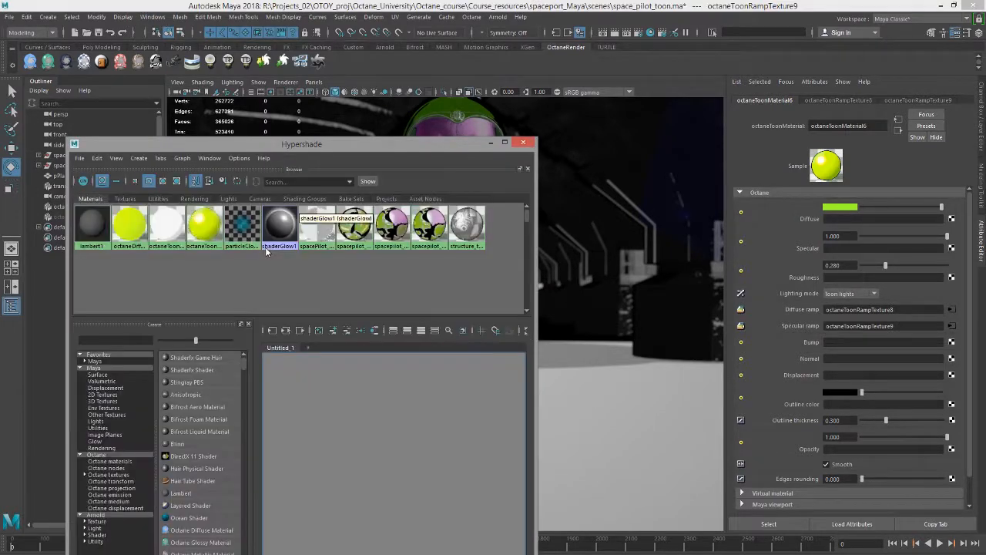
pyautogui.moveTo(393, 146); pyautogui.dragTo(233, 130)
pyautogui.click(483, 415)
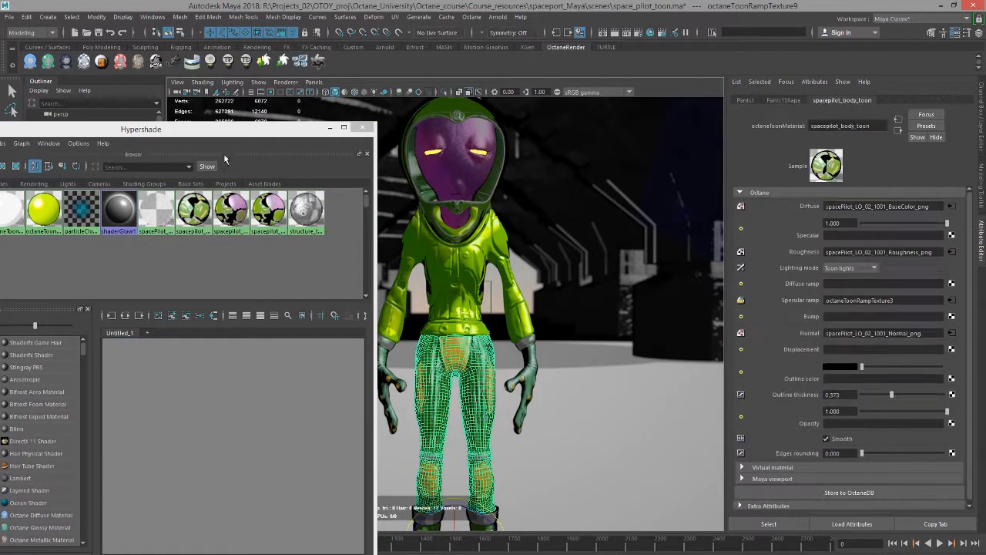
pyautogui.moveTo(356, 123); pyautogui.dragTo(487, 109)
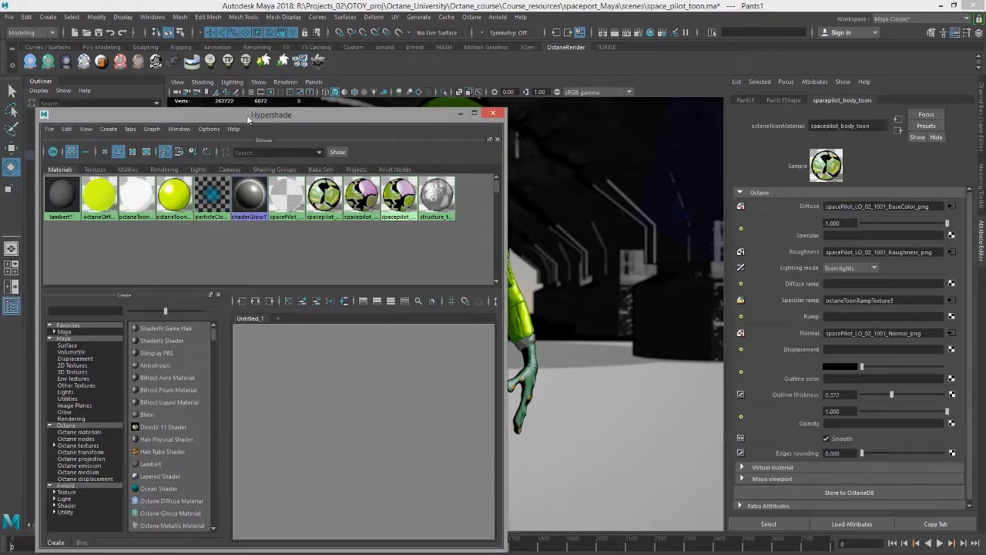
pyautogui.click(152, 129)
pyautogui.click(166, 150)
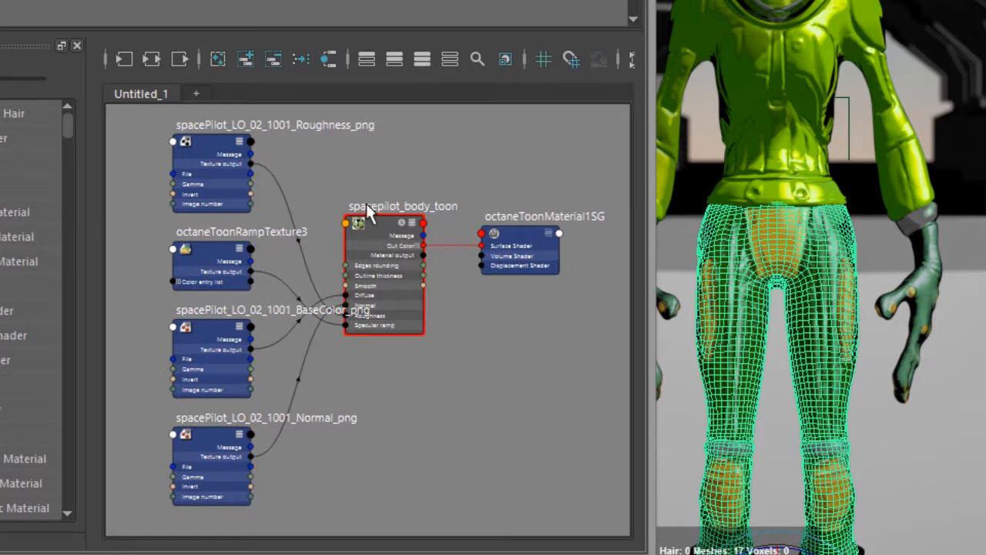
pyautogui.scroll(5, 368, 242)
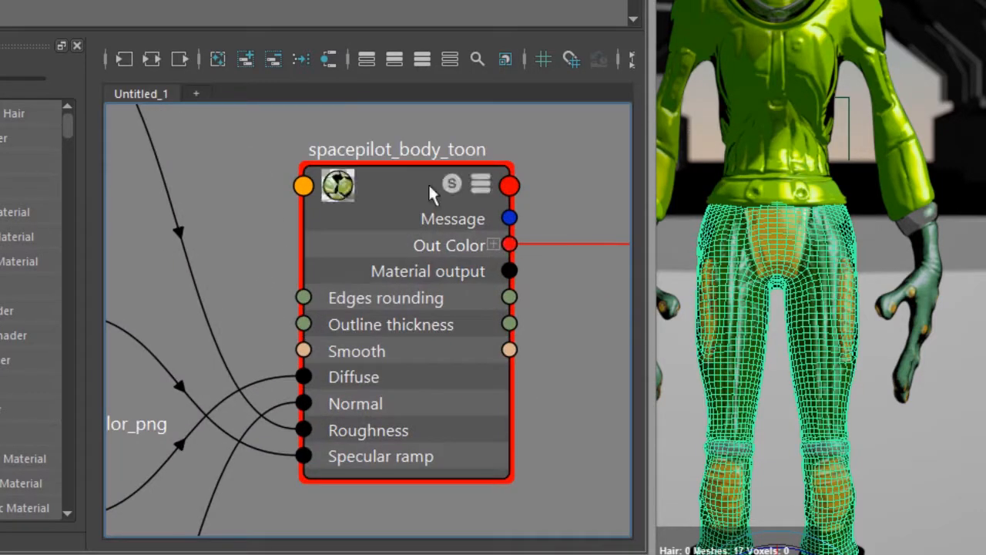
pyautogui.scroll(-3, 497, 218)
pyautogui.scroll(-4, 270, 150)
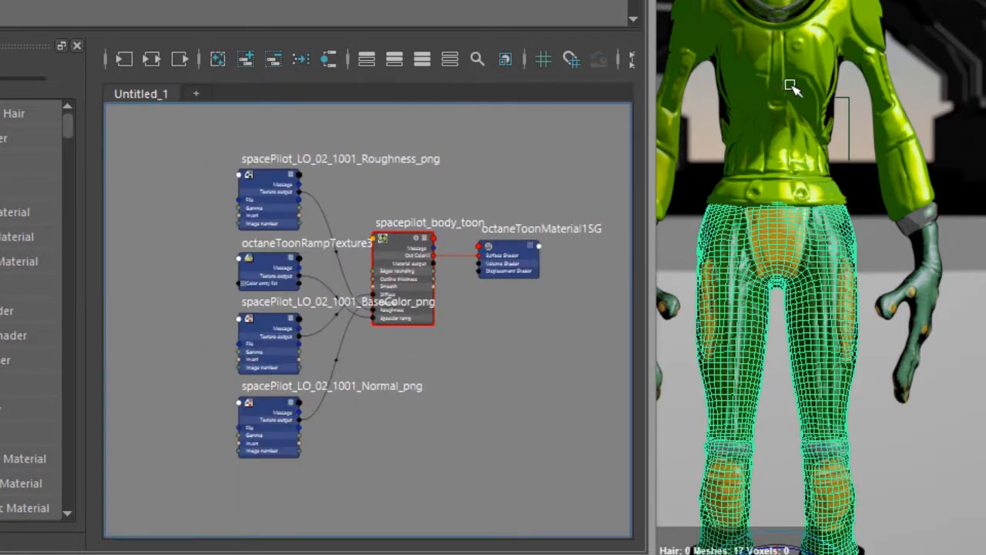
# - Select the octaneToonMaterial6 material of the pilot's jacket and connect the spacePilot_LO_02_1001_BaseColor_png texture to its Diffuse
pyautogui.click(792, 85)
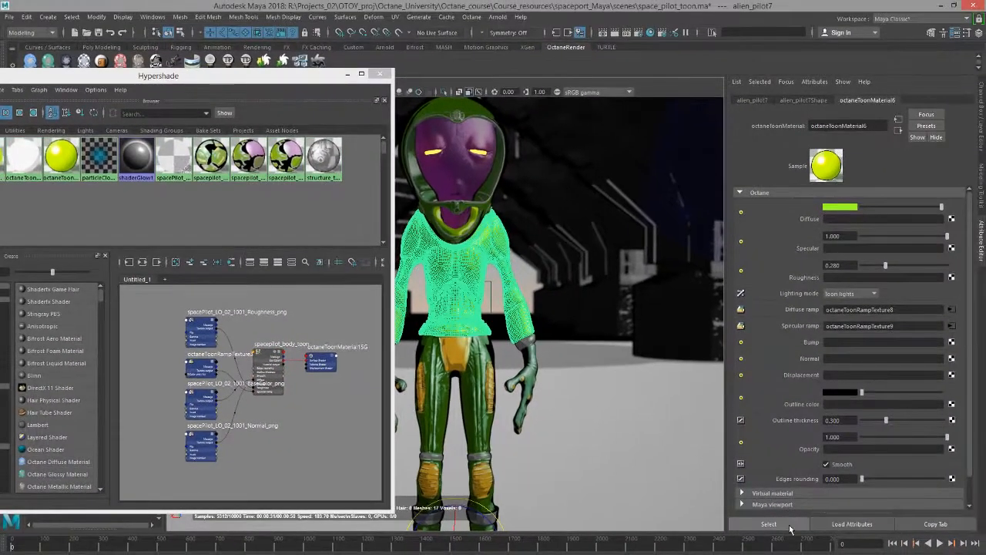
pyautogui.click(789, 528)
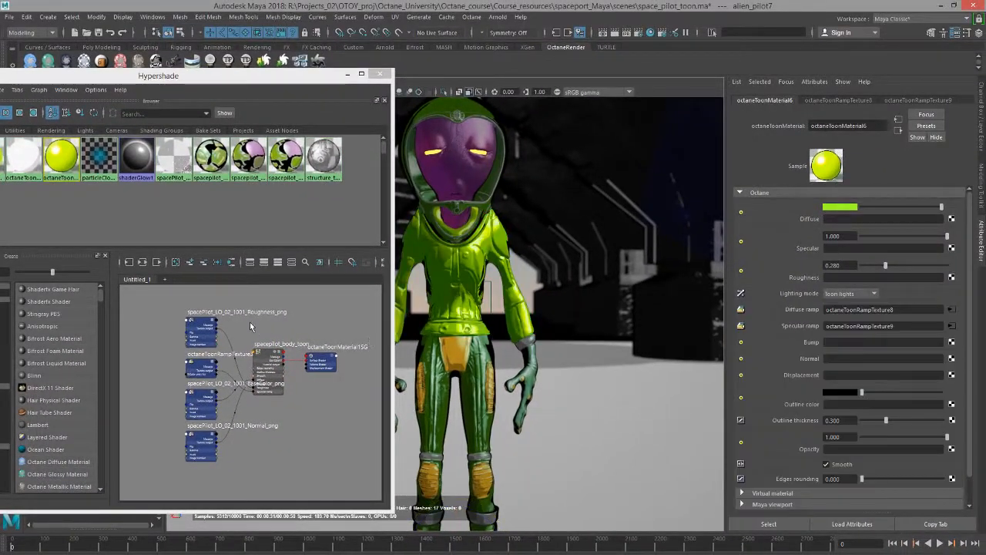
pyautogui.click(209, 363)
pyautogui.scroll(4, 209, 363)
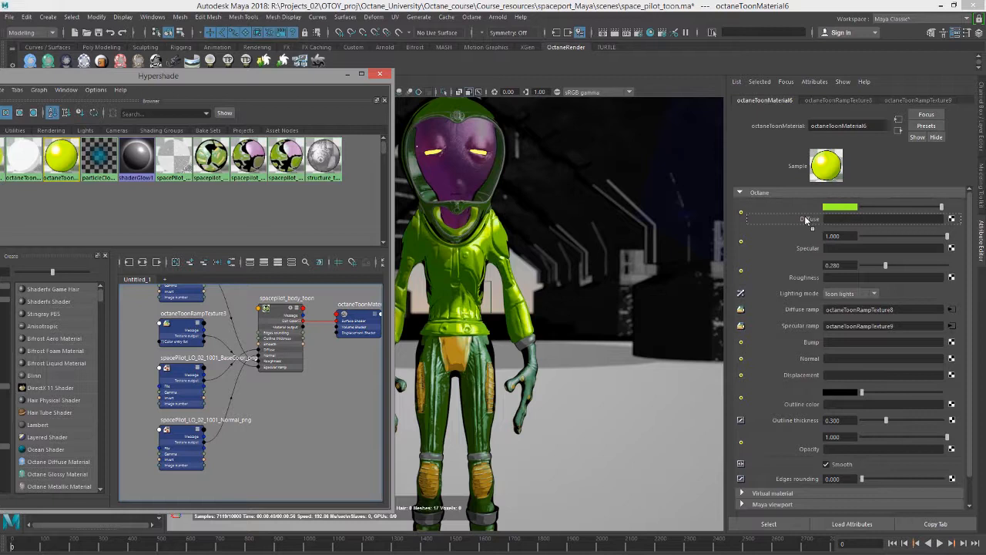
pyautogui.moveTo(804, 220); pyautogui.dragTo(804, 220, button='middle')
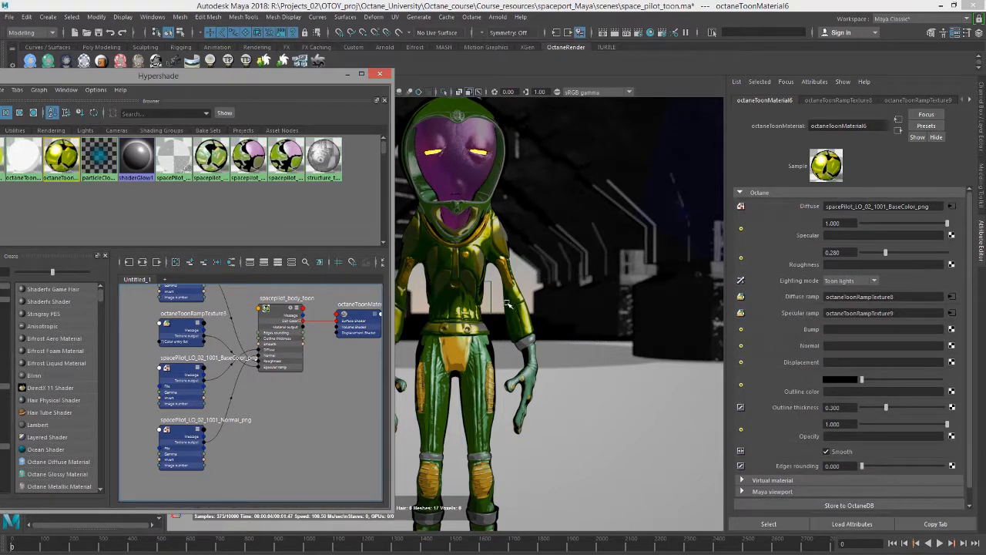
# - Connect the spacePilot_LO_02_1001_Normal_png and Roughness_png textures to octaneToonMaterial6's Normal and Roughness
pyautogui.keyDown('alt'); pyautogui.moveTo(513, 307); pyautogui.dragTo(488, 279); pyautogui.keyUp('alt')
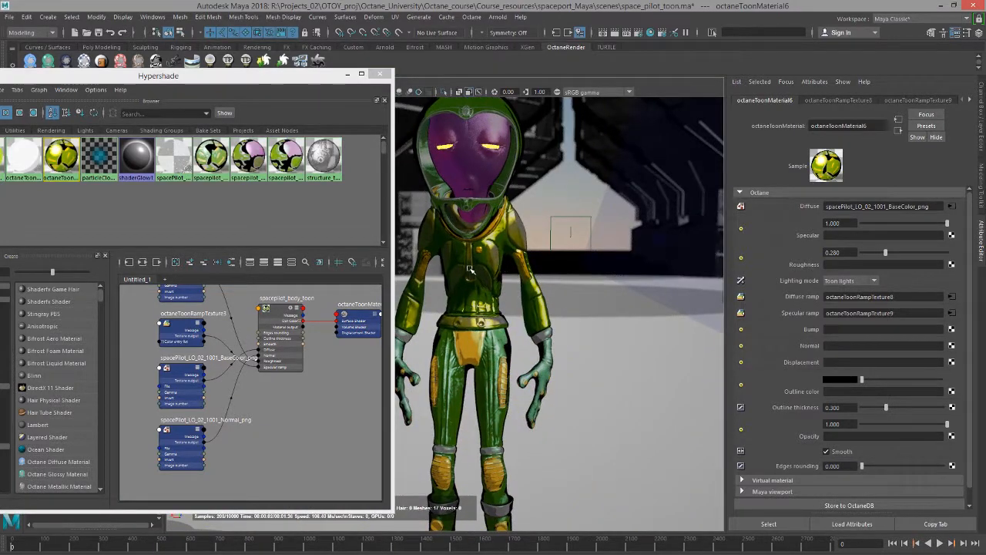
pyautogui.keyDown('alt'); pyautogui.moveTo(482, 269); pyautogui.dragTo(525, 282, button='right'); pyautogui.keyUp('alt')
pyautogui.keyDown('alt'); pyautogui.moveTo(525, 282); pyautogui.dragTo(518, 285); pyautogui.keyUp('alt')
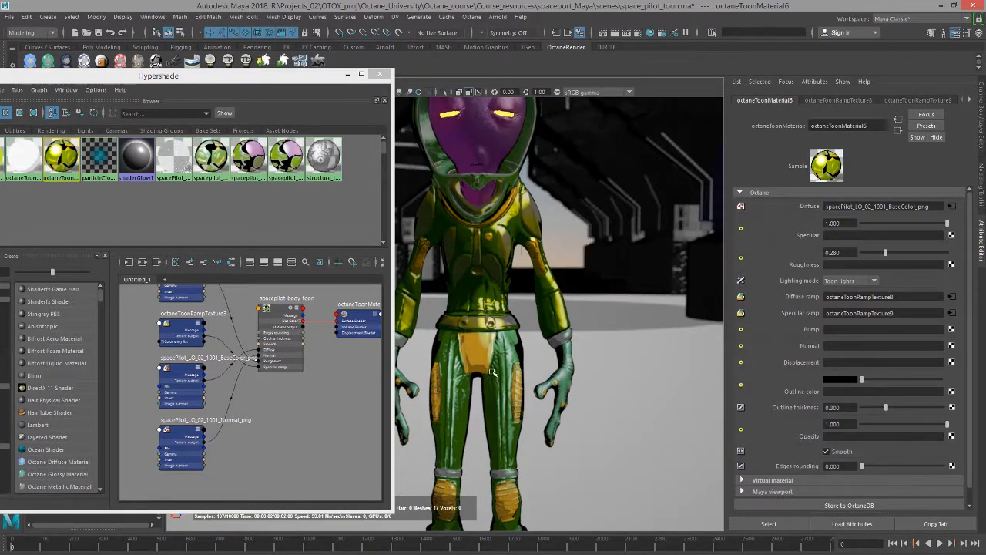
pyautogui.keyDown('alt'); pyautogui.moveTo(508, 299); pyautogui.dragTo(527, 320); pyautogui.keyUp('alt')
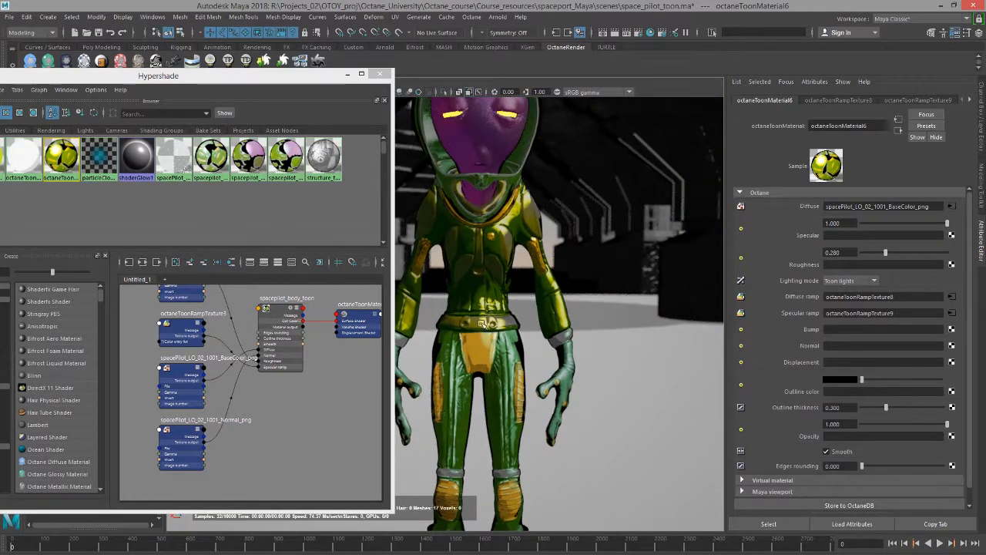
pyautogui.keyDown('alt'); pyautogui.moveTo(474, 291); pyautogui.dragTo(525, 316, button='right'); pyautogui.keyUp('alt')
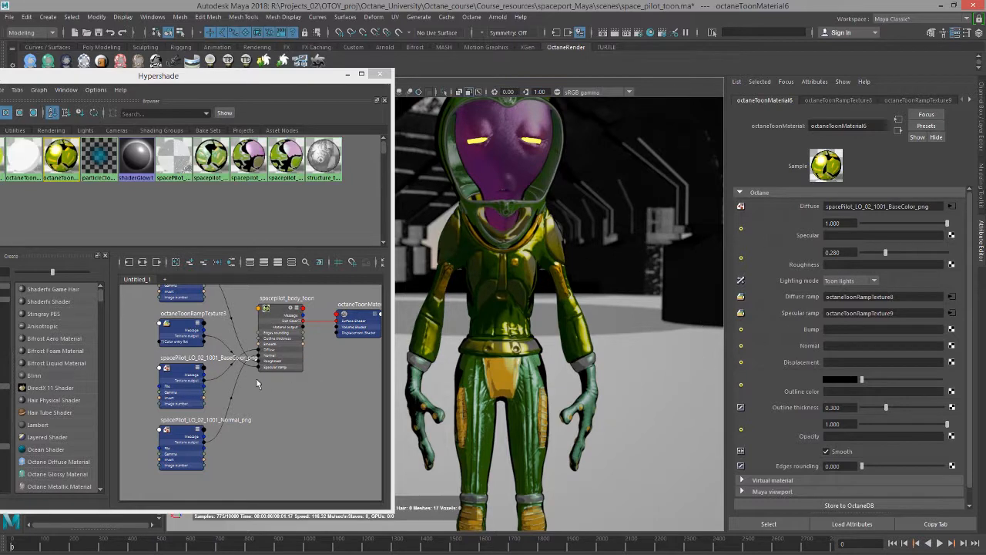
pyautogui.moveTo(181, 430); pyautogui.dragTo(808, 347, button='middle')
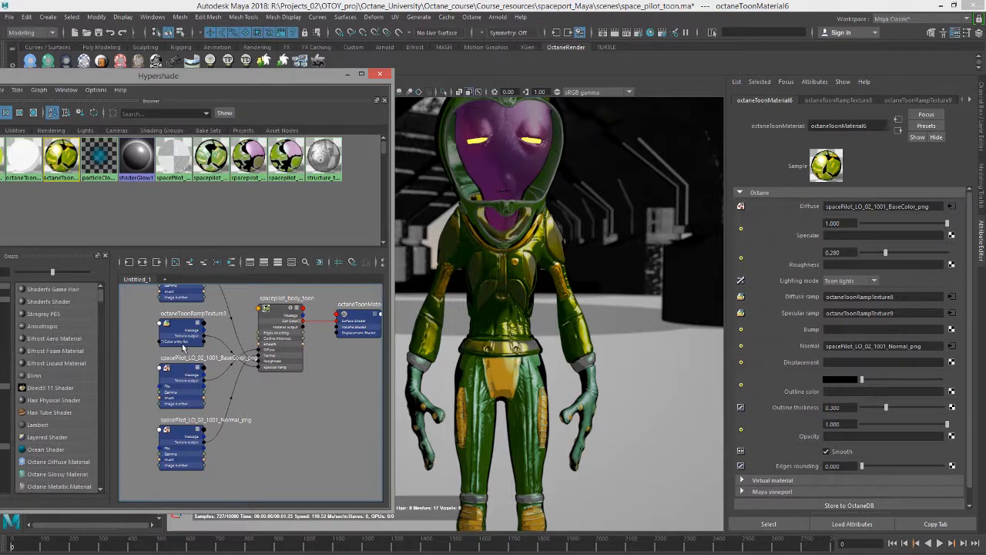
pyautogui.keyDown('alt'); pyautogui.moveTo(183, 345); pyautogui.dragTo(176, 400, button='middle'); pyautogui.keyUp('alt')
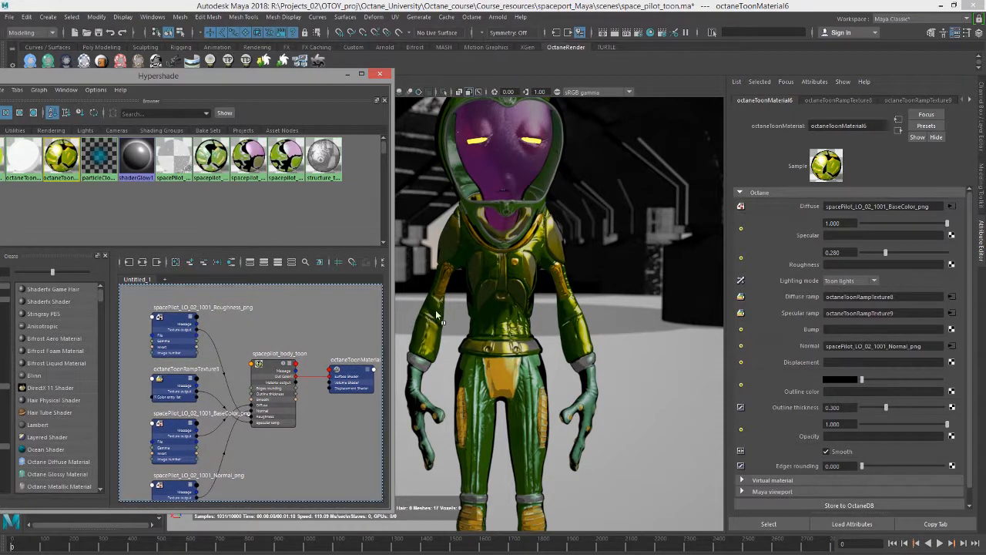
pyautogui.moveTo(436, 310); pyautogui.dragTo(791, 261, button='middle')
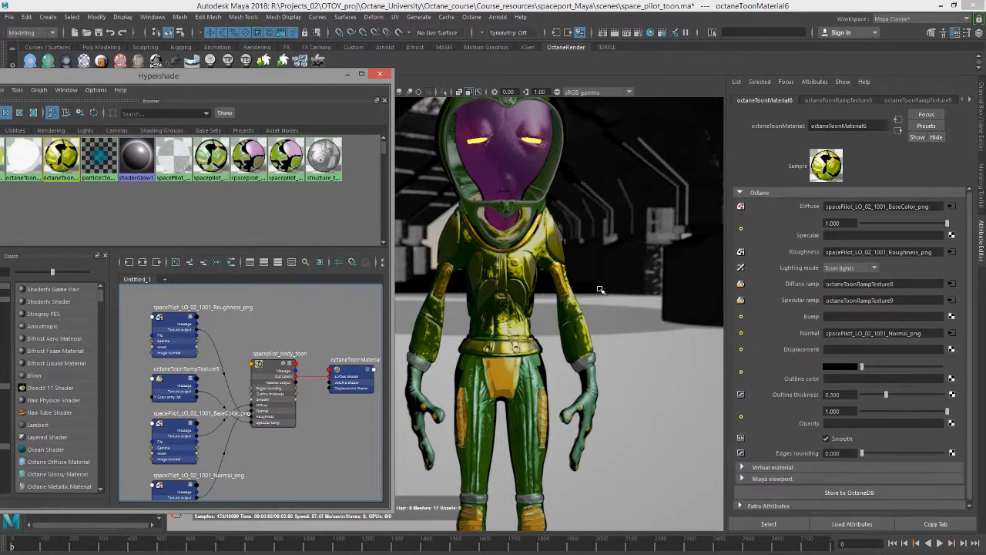
# - Assign the pants' spacepilot_body_toon material to the pilot's jacket and inspect the result up close
pyautogui.keyDown('alt'); pyautogui.moveTo(598, 290); pyautogui.dragTo(541, 279); pyautogui.keyUp('alt')
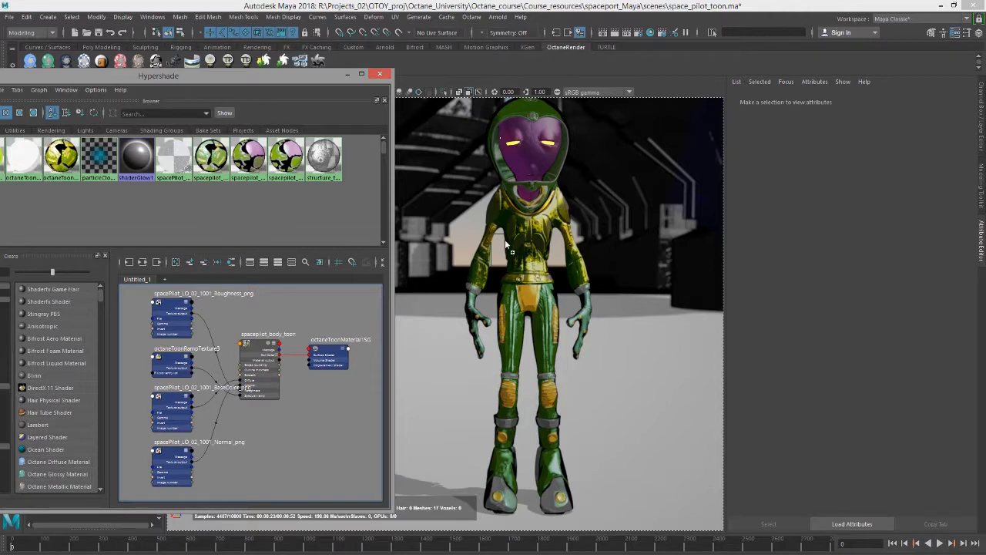
pyautogui.moveTo(526, 238); pyautogui.dragTo(527, 238, button='middle')
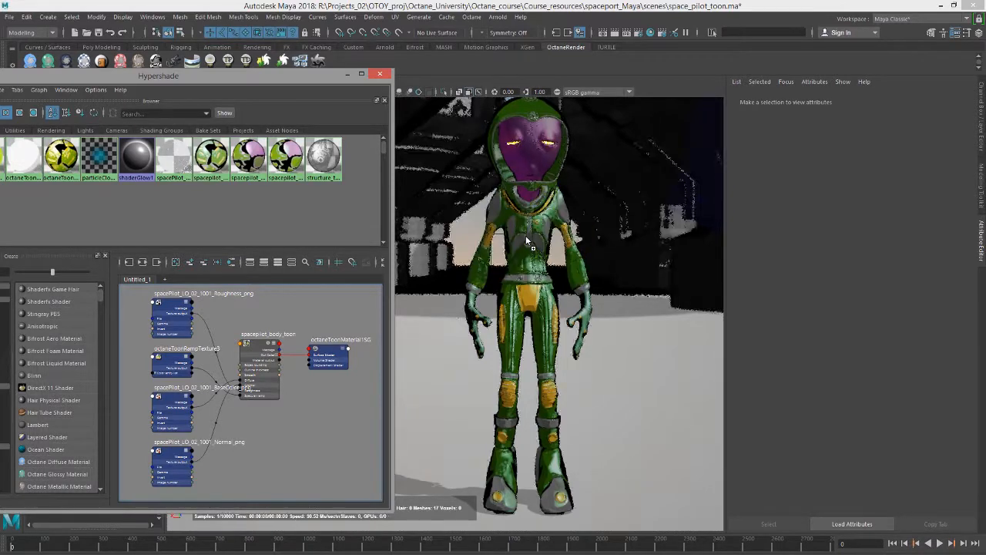
pyautogui.keyDown('alt'); pyautogui.moveTo(539, 302); pyautogui.dragTo(539, 301); pyautogui.keyUp('alt')
pyautogui.keyDown('alt'); pyautogui.moveTo(539, 300); pyautogui.dragTo(573, 328, button='right'); pyautogui.keyUp('alt')
pyautogui.keyDown('alt'); pyautogui.moveTo(573, 329); pyautogui.dragTo(505, 355, button='middle'); pyautogui.keyUp('alt')
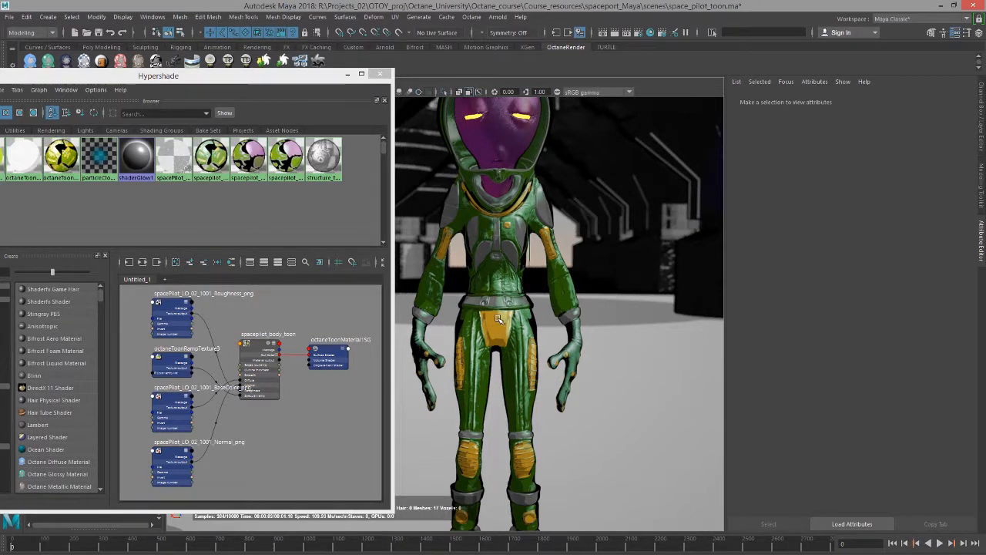
# - Select the spacepilot_body_toon material and raise its Outline thickness to 0.628
pyautogui.click(259, 351)
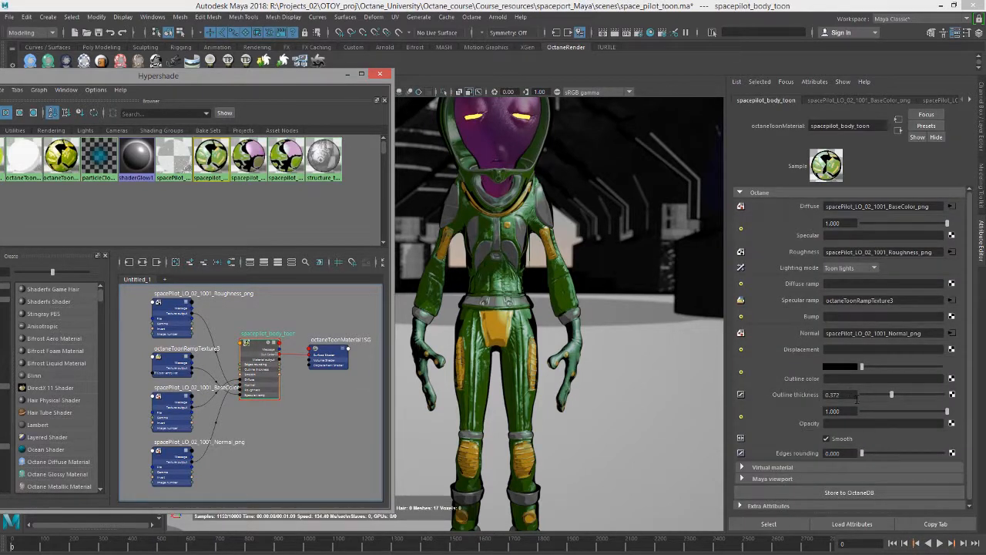
pyautogui.scroll(-1, 858, 398)
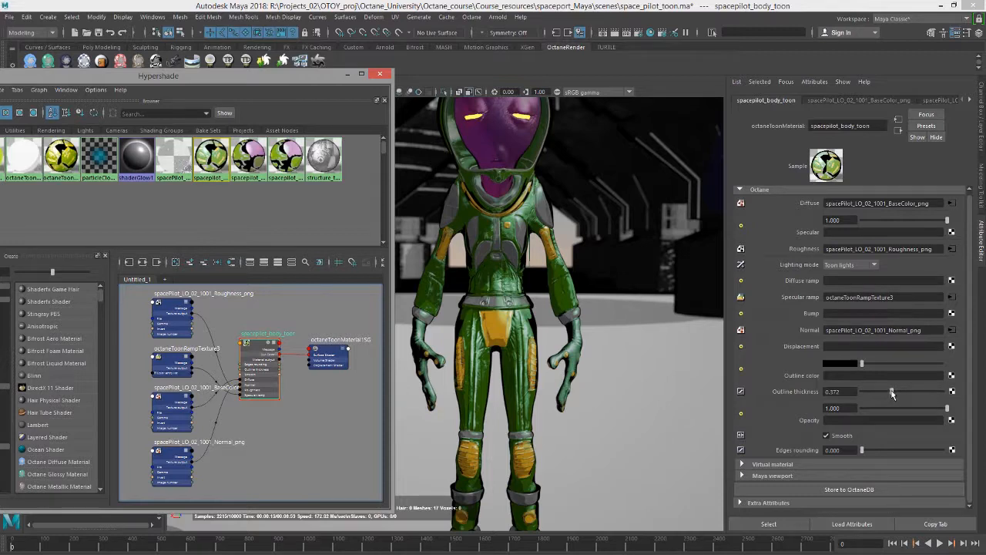
pyautogui.click(920, 391)
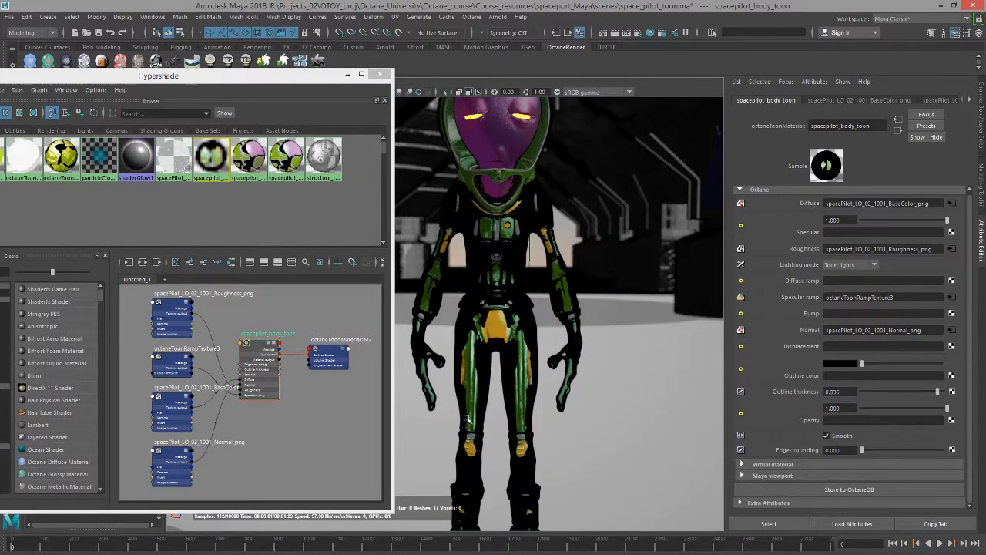
pyautogui.click(926, 391)
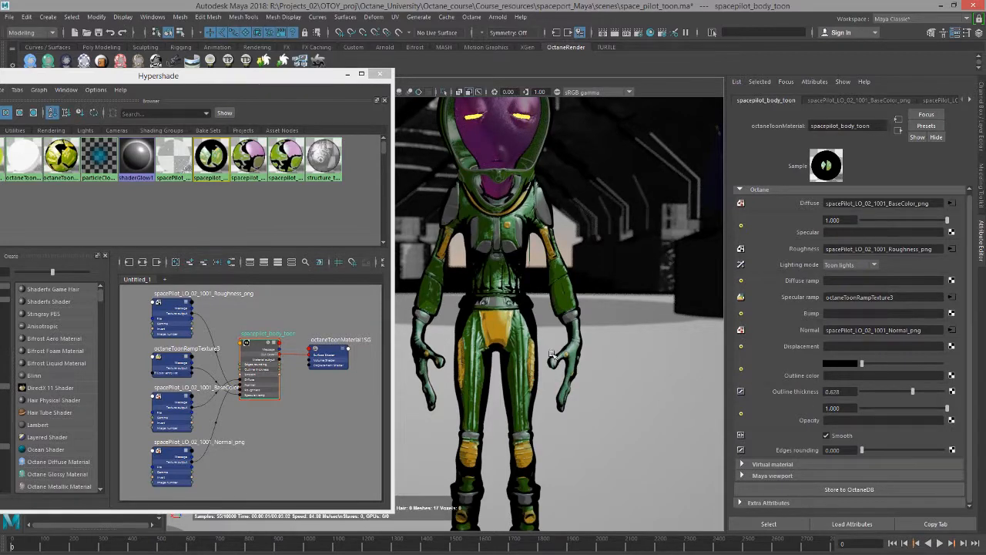
# - Try a magenta Outline color on the spacepilot_body_toon material and check it around the pilot's body
pyautogui.keyDown('alt'); pyautogui.moveTo(538, 341); pyautogui.dragTo(566, 339); pyautogui.keyUp('alt')
pyautogui.click(842, 365)
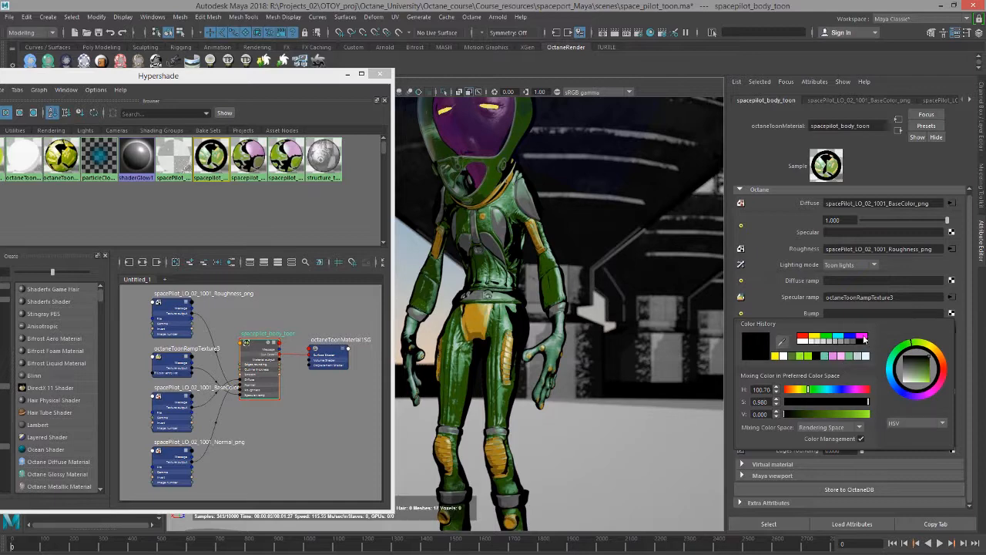
pyautogui.click(863, 336)
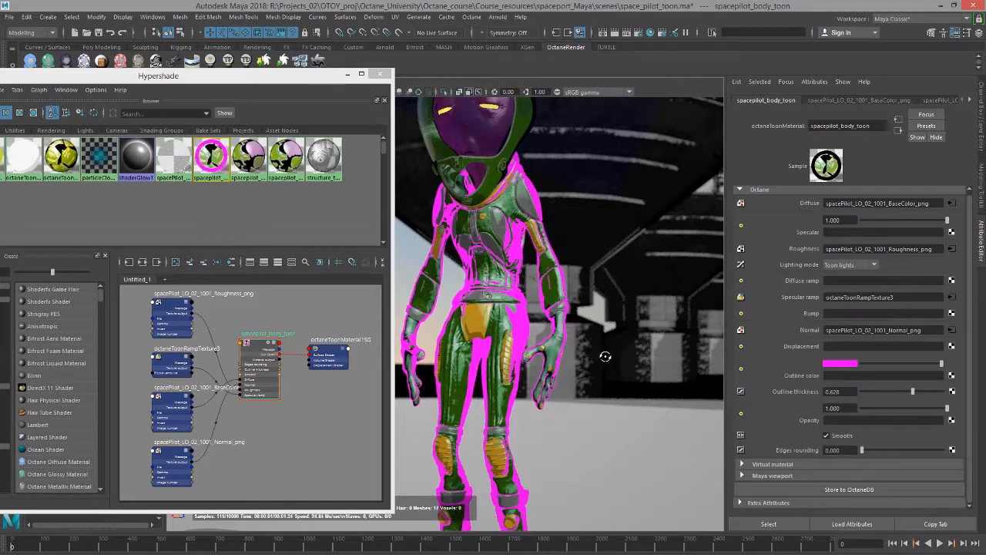
pyautogui.keyDown('alt'); pyautogui.moveTo(604, 358); pyautogui.dragTo(639, 362); pyautogui.keyUp('alt')
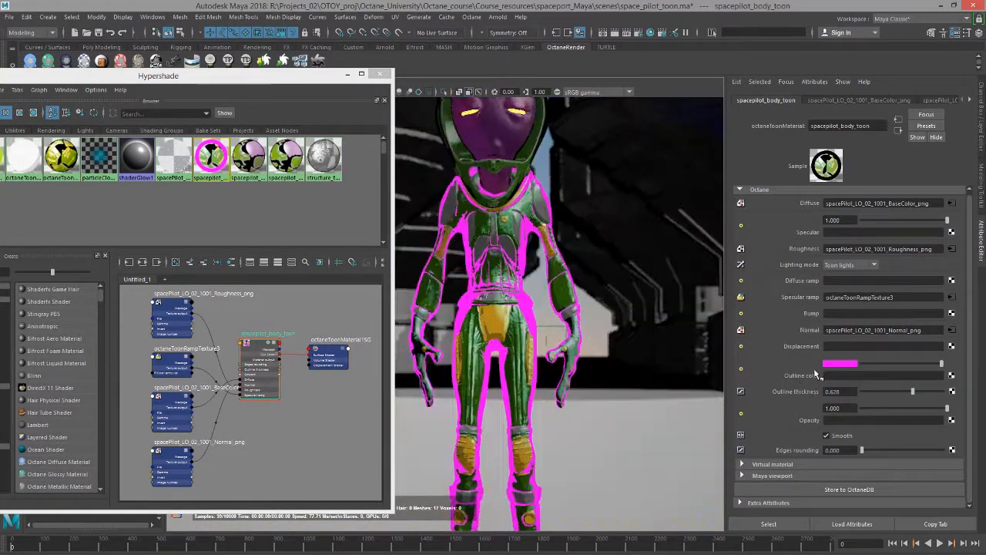
# - Shift the material's Outline color hue through pinkish red to a fully saturated orange
pyautogui.click(846, 363)
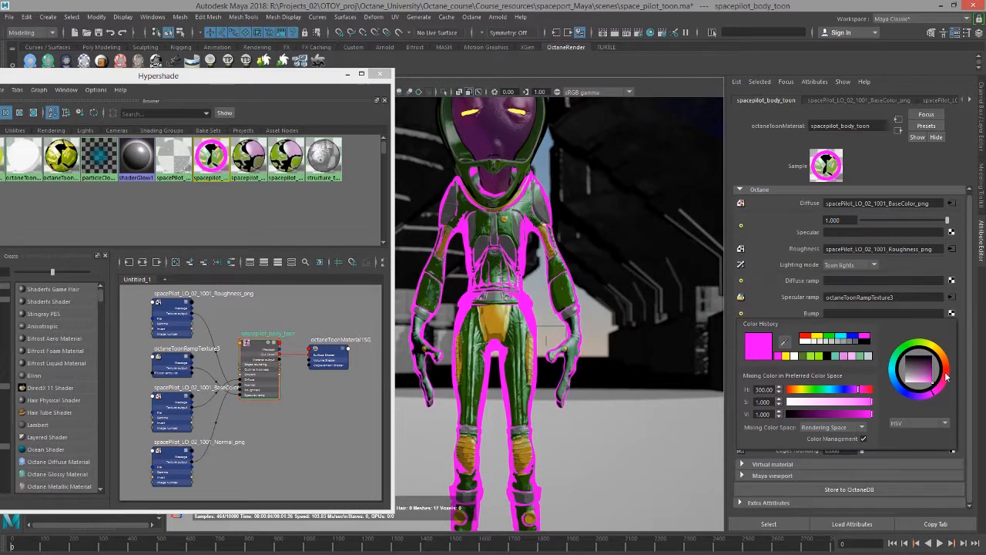
pyautogui.moveTo(947, 376); pyautogui.dragTo(941, 389)
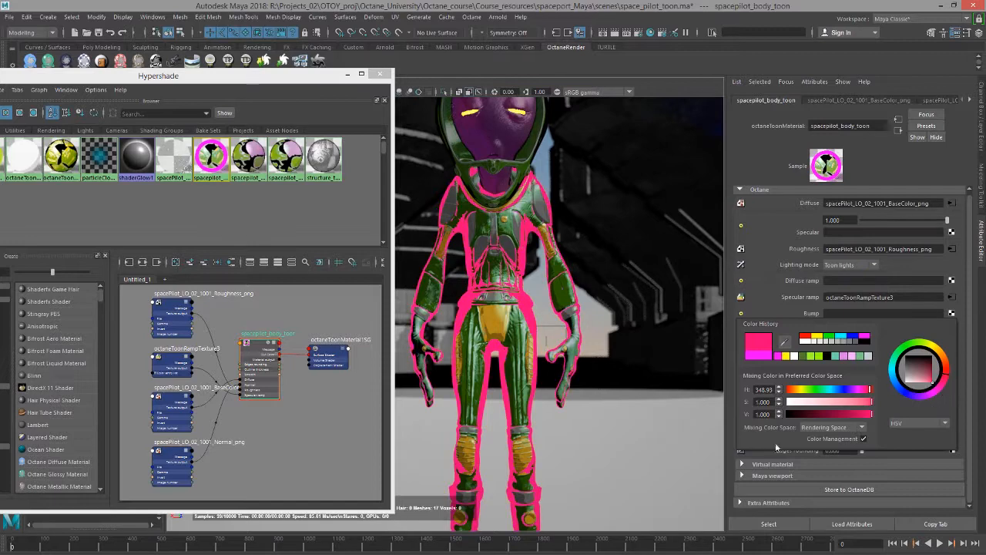
pyautogui.click(944, 365)
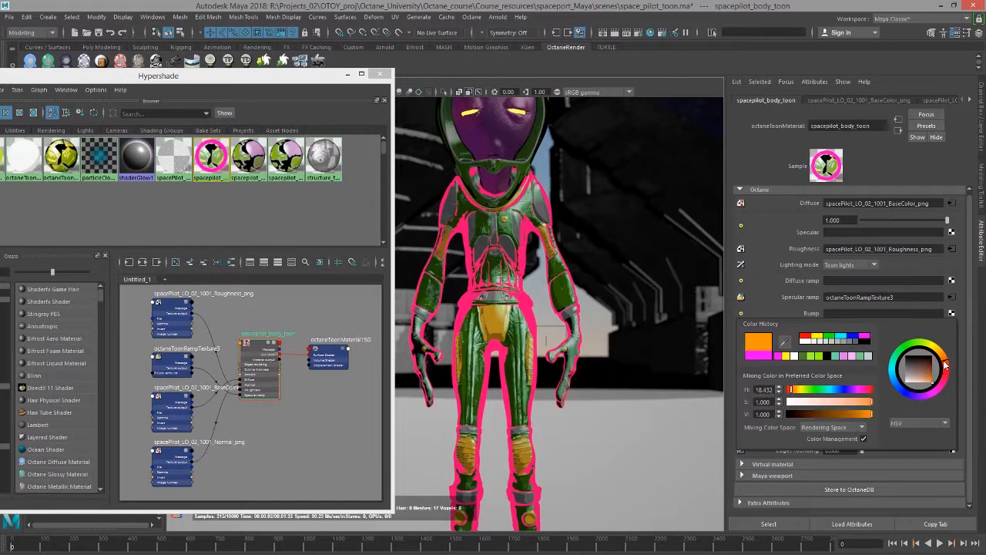
pyautogui.moveTo(625, 377)
pyautogui.keyDown('alt'); pyautogui.mouseDown()
pyautogui.moveTo(661, 376)
pyautogui.moveTo(613, 391)
pyautogui.mouseUp(); pyautogui.keyUp('alt')
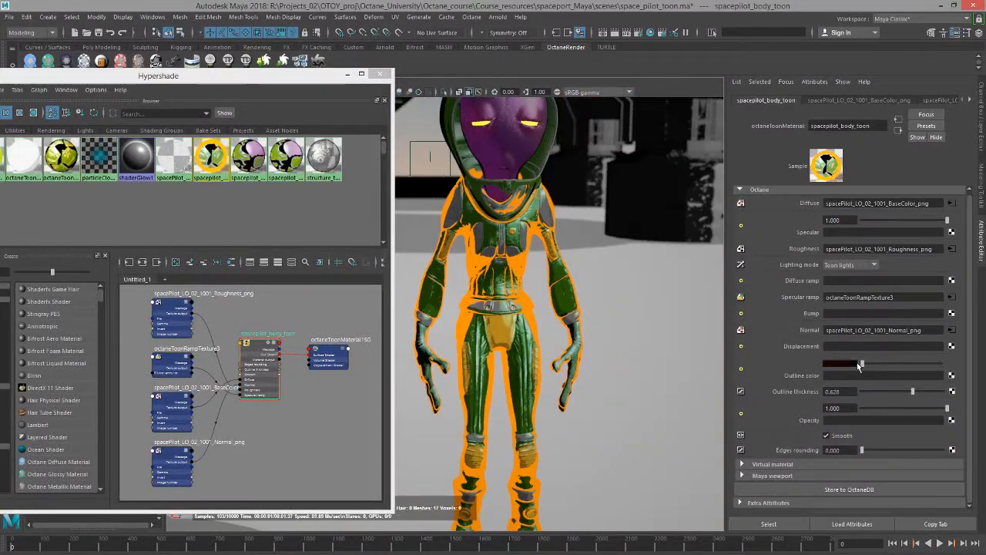
# - Darken the Outline color back to black and frame the whole pilot from the front
pyautogui.click(588, 375)
pyautogui.scroll(-3, 530, 362)
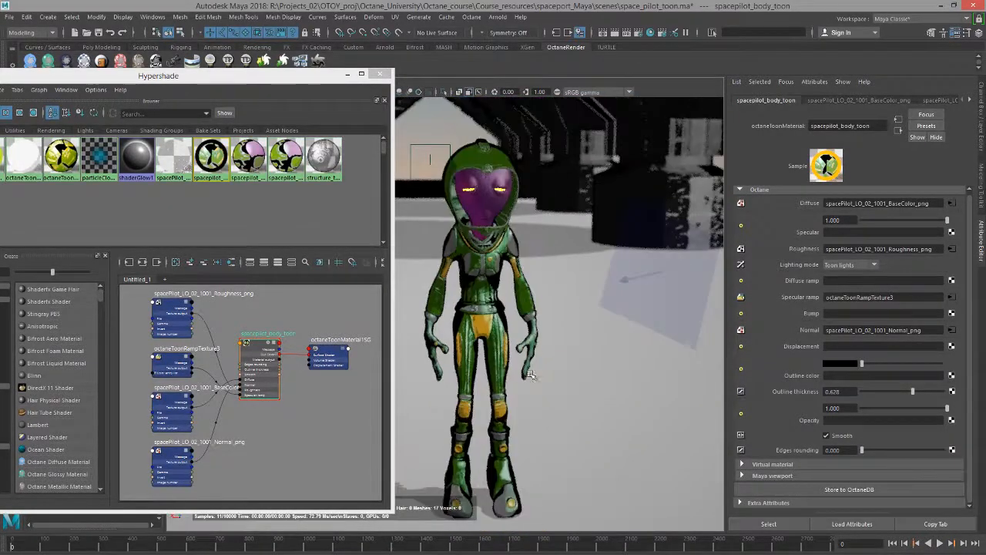
pyautogui.keyDown('alt'); pyautogui.moveTo(537, 370); pyautogui.dragTo(524, 366); pyautogui.keyUp('alt')
pyautogui.keyDown('alt'); pyautogui.moveTo(532, 365); pyautogui.dragTo(548, 360, button='middle'); pyautogui.keyUp('alt')
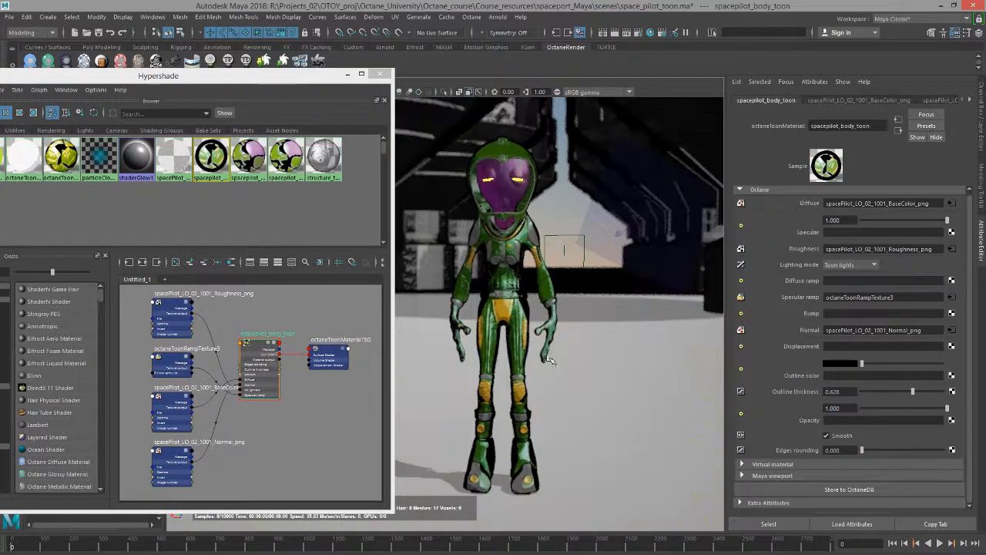
pyautogui.keyDown('alt'); pyautogui.moveTo(547, 359); pyautogui.dragTo(556, 359); pyautogui.keyUp('alt')
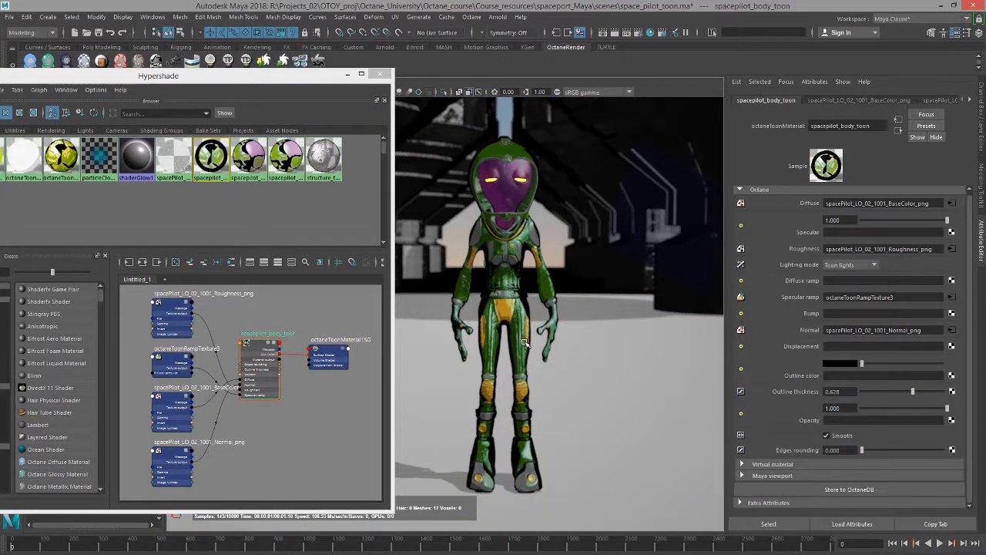